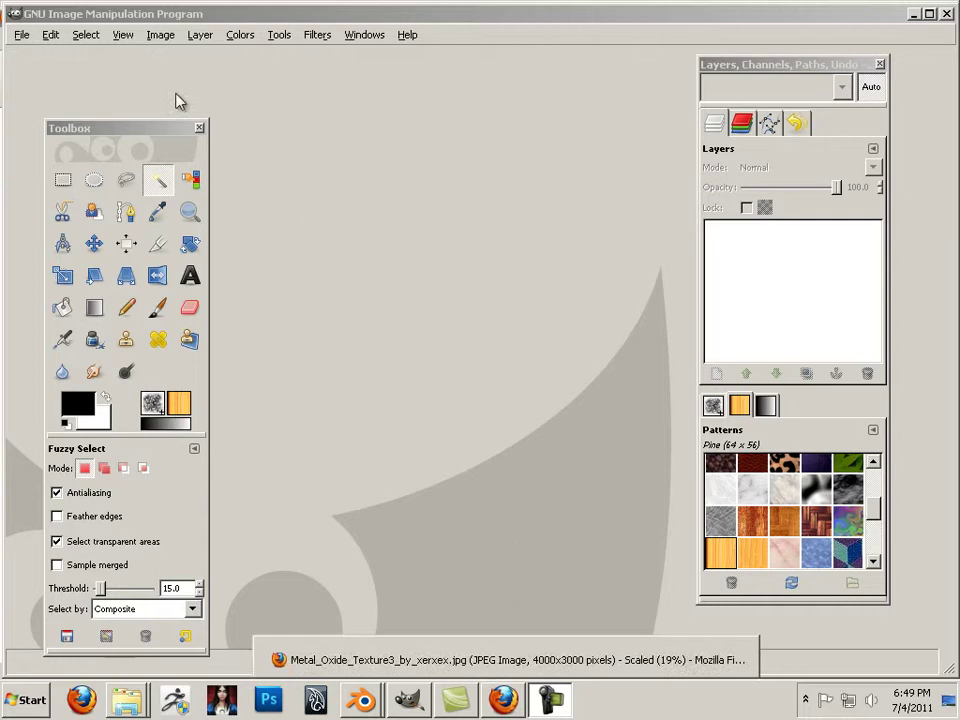
Create a new 2048 × 2048 pixel white image and zoom out to show the whole canvas.
{"action": "left_click", "coordinate": [20, 36]}
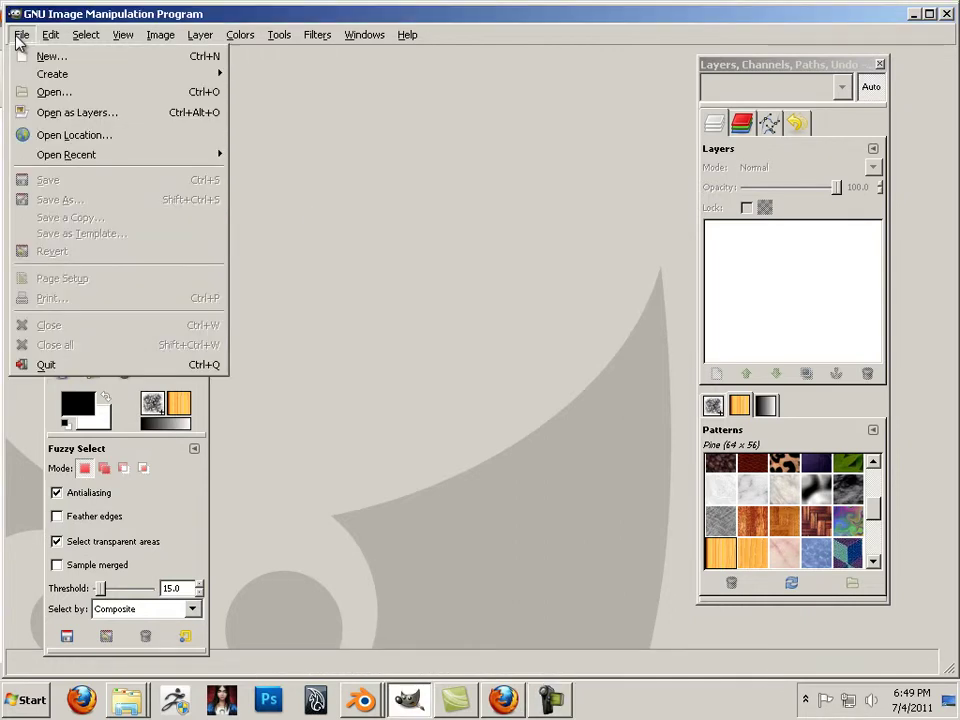
{"action": "left_click", "coordinate": [50, 58]}
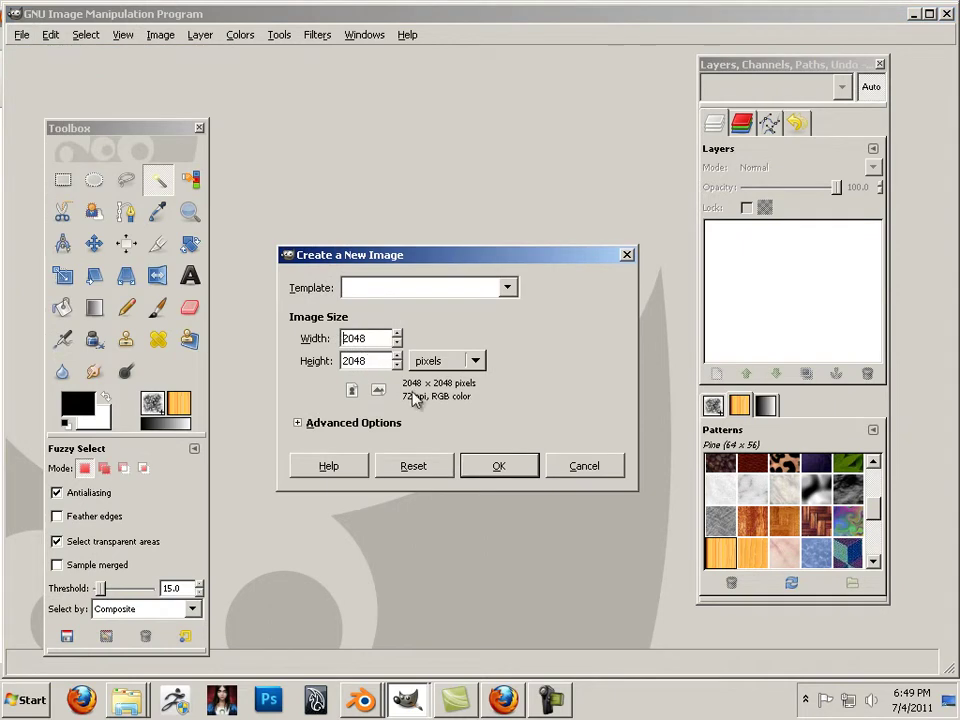
{"action": "left_click", "coordinate": [500, 466]}
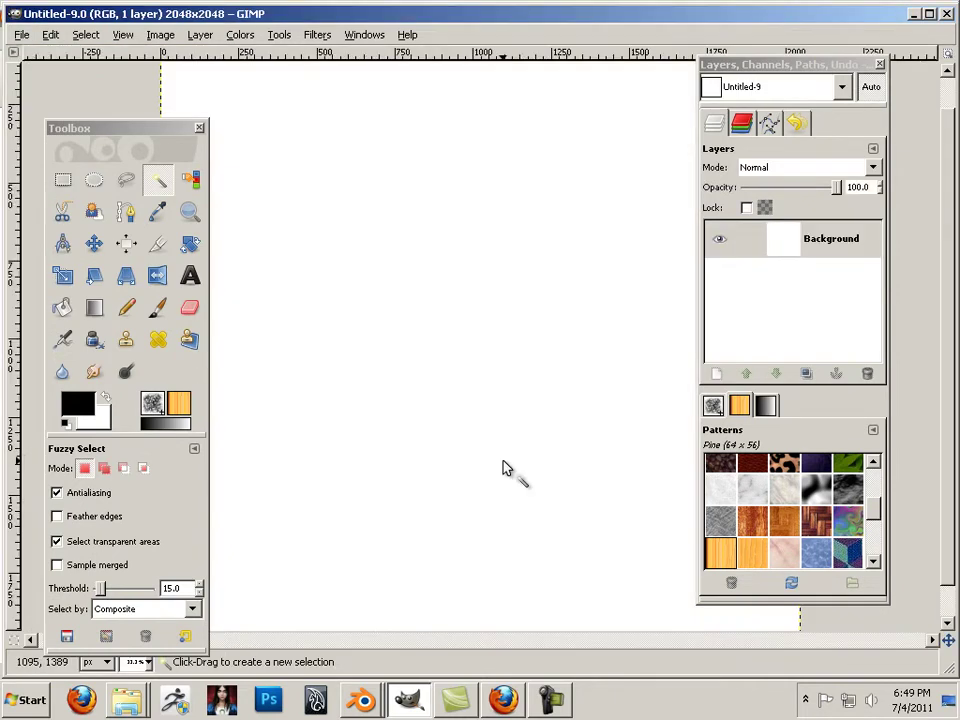
{"action": "scroll", "coordinate": [505, 458], "scroll_direction": "down", "scroll_amount": 3, "text": "ctrl"}
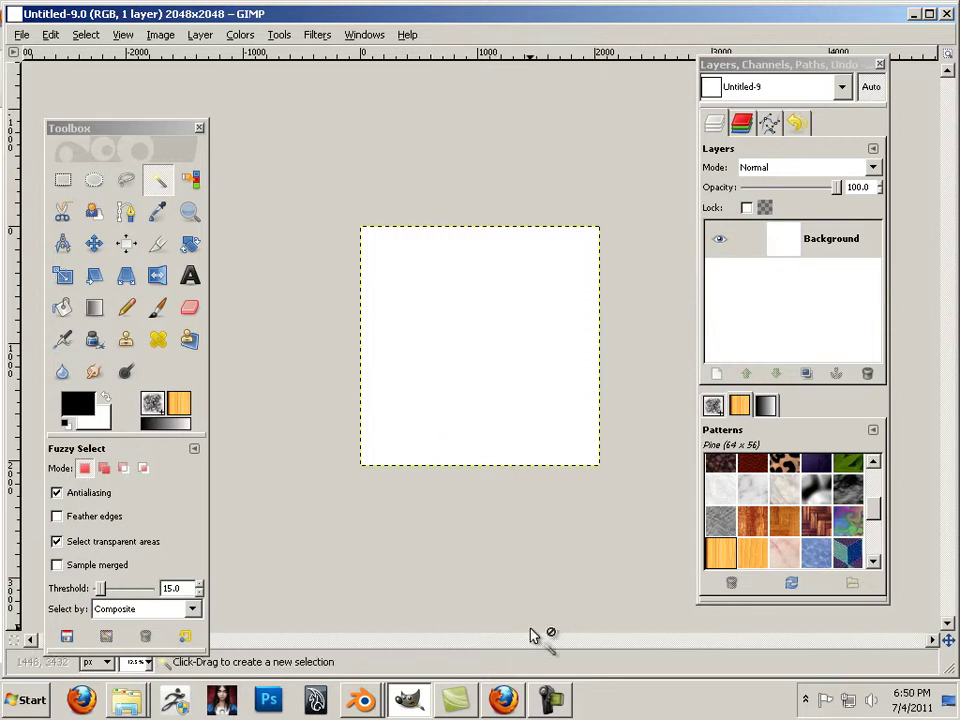
Add a Transparency-filled new layer and delete the white Background layer.
{"action": "left_click", "coordinate": [716, 374]}
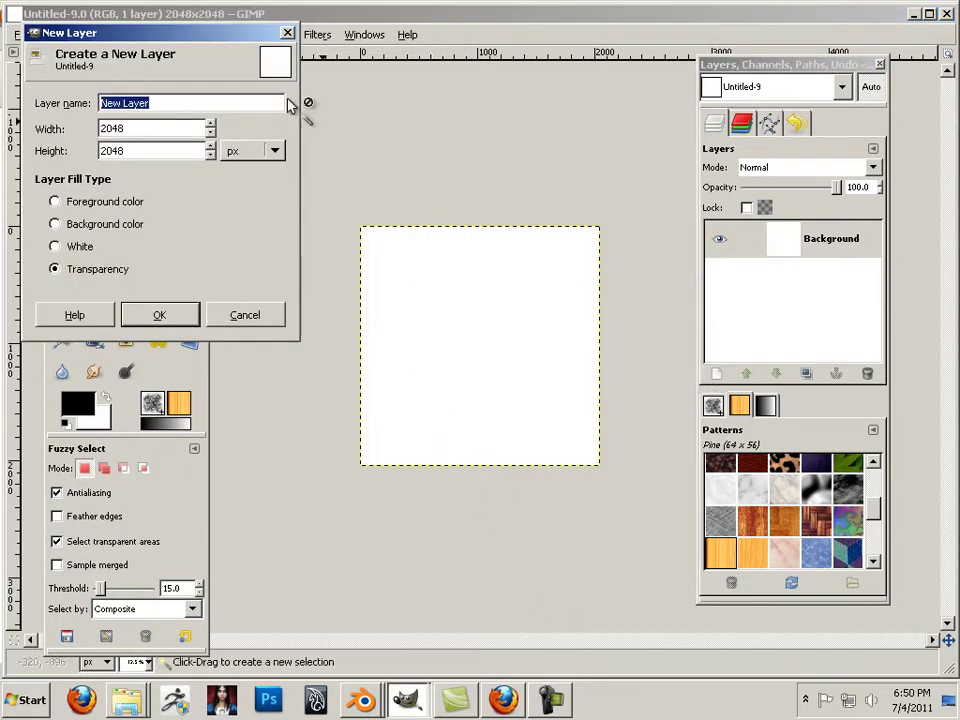
{"action": "left_click", "coordinate": [155, 314]}
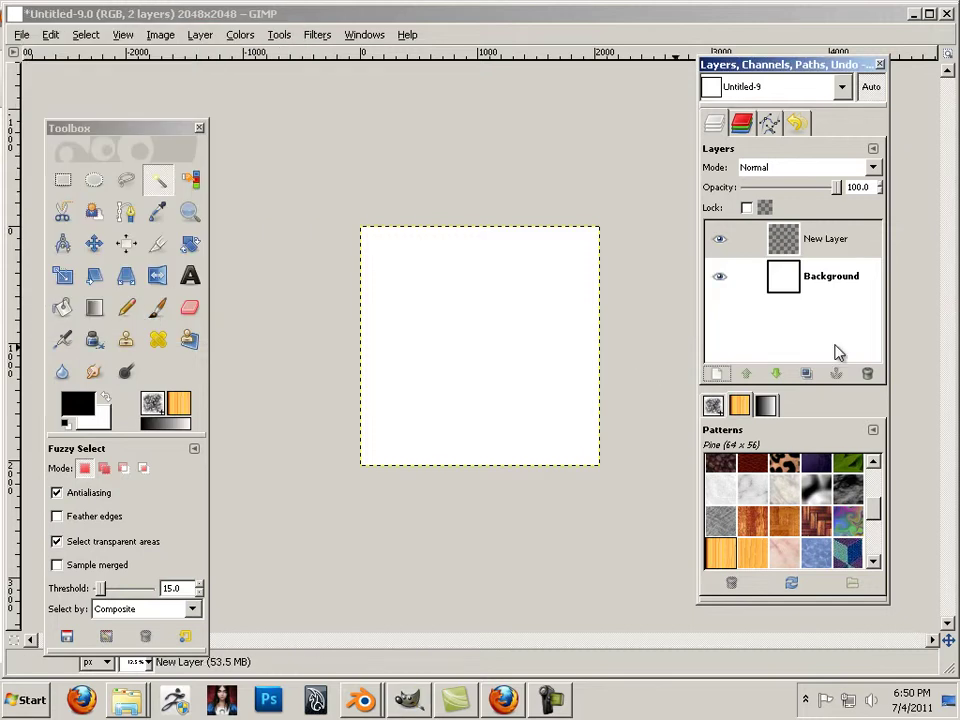
{"action": "left_click", "coordinate": [792, 292]}
{"action": "left_click_drag", "start_coordinate": [792, 292], "coordinate": [862, 374]}
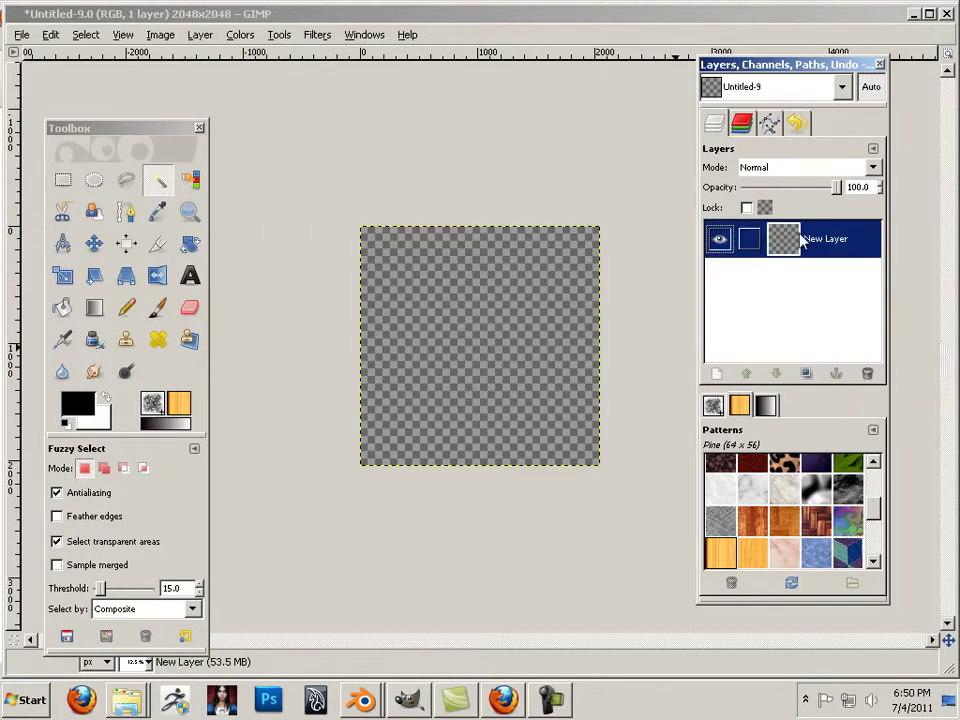
{"action": "left_click", "coordinate": [503, 698]}
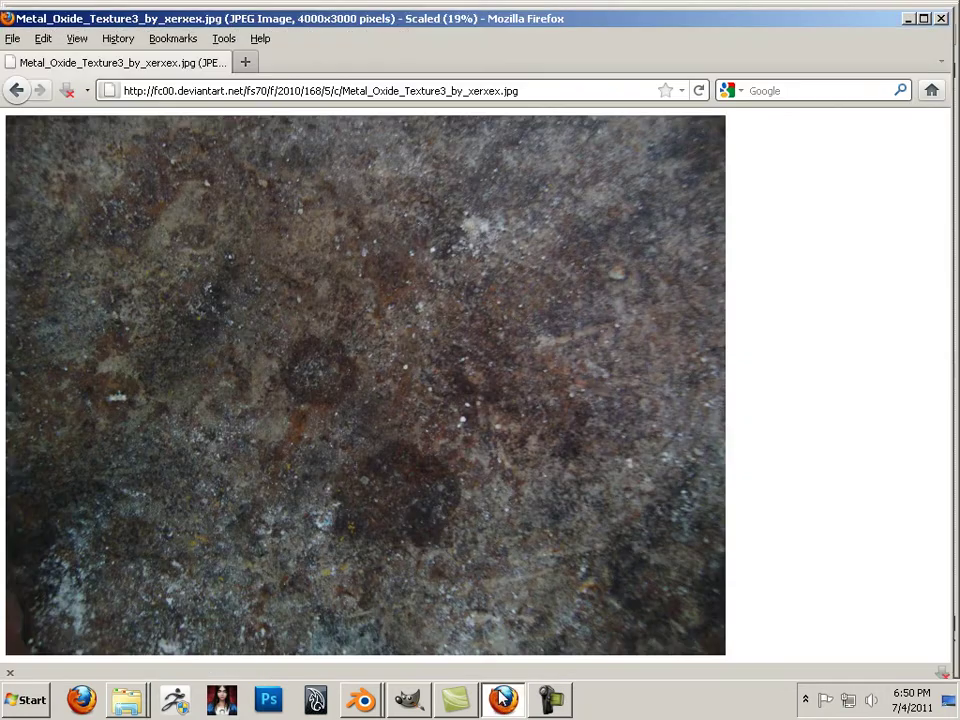
Return to the metal texture results and filter them to images larger than 8 MP.
{"action": "left_click", "coordinate": [16, 90]}
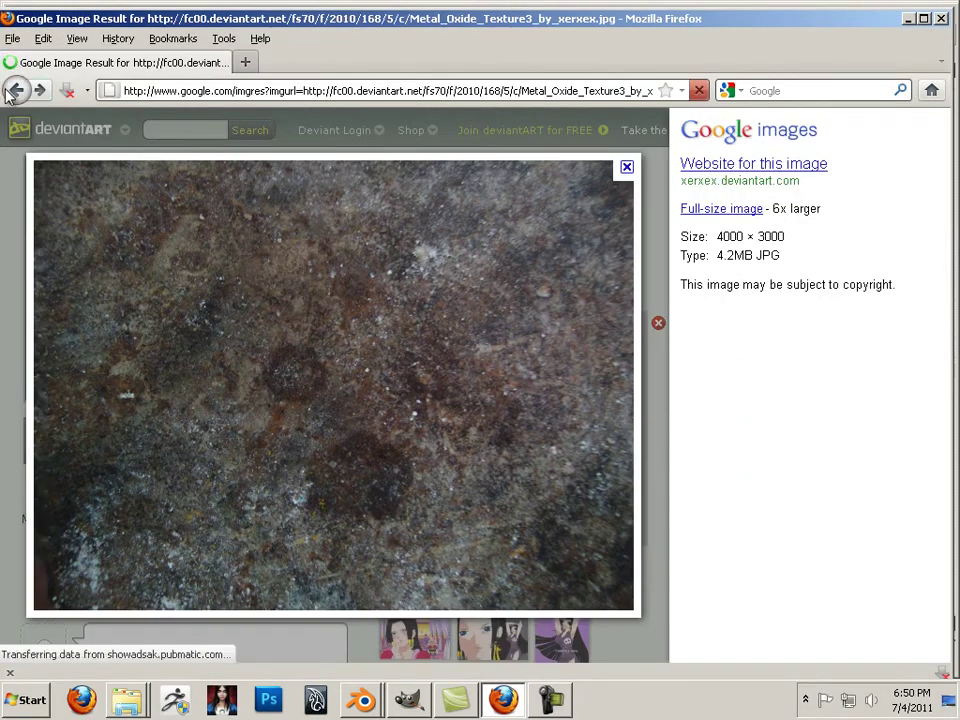
{"action": "left_click", "coordinate": [14, 90]}
{"action": "scroll", "coordinate": [400, 408], "scroll_direction": "up", "scroll_amount": 15}
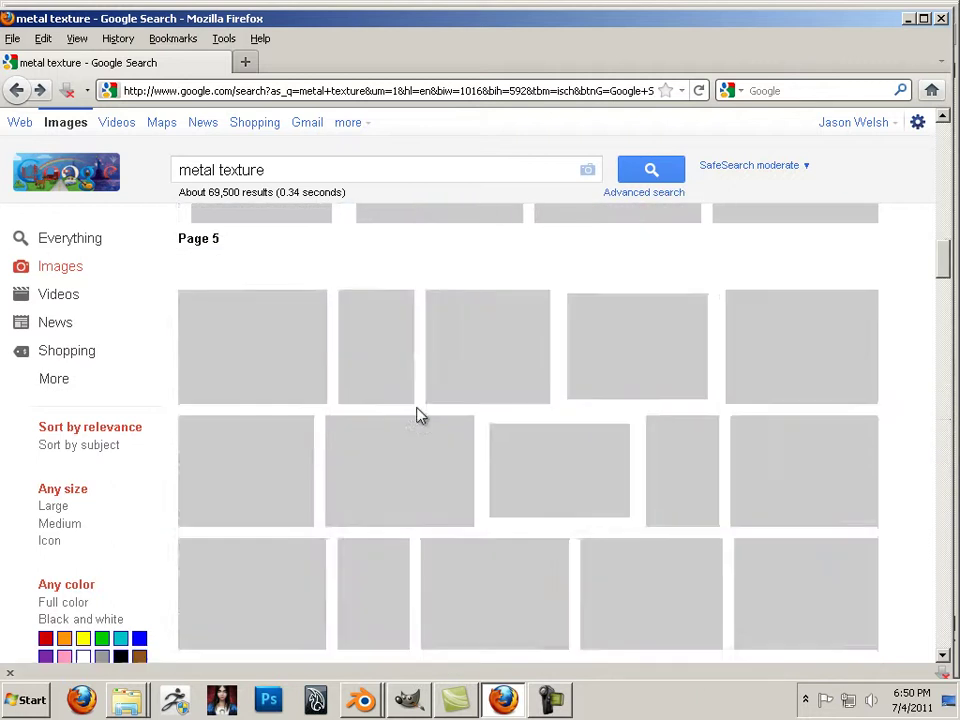
{"action": "scroll", "coordinate": [420, 416], "scroll_direction": "up", "scroll_amount": 5}
{"action": "scroll", "coordinate": [444, 250], "scroll_direction": "up", "scroll_amount": 15}
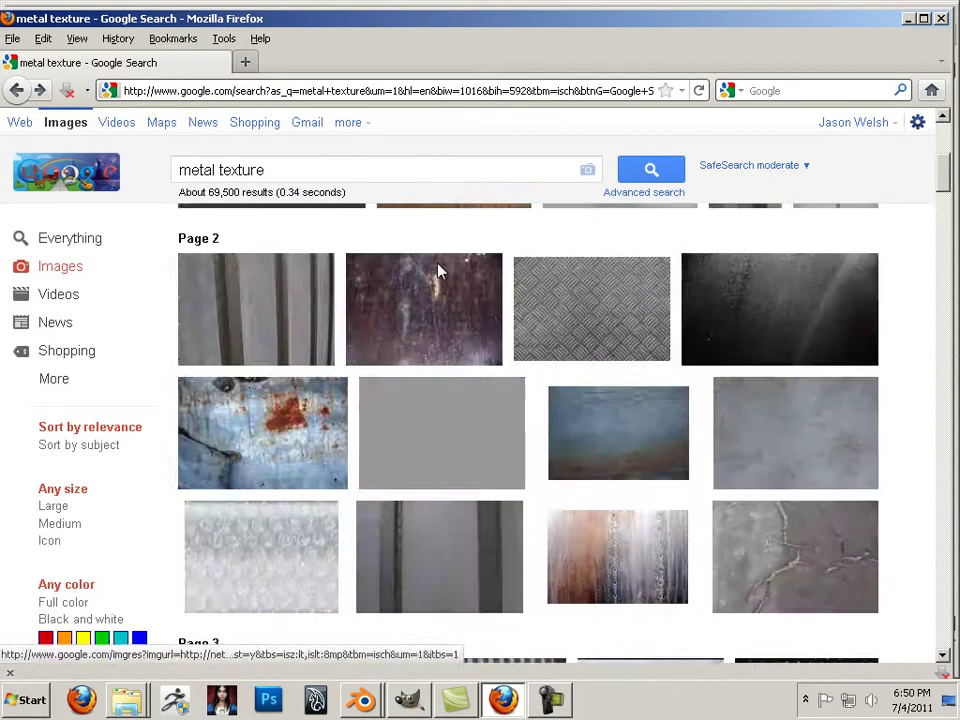
{"action": "left_click", "coordinate": [646, 200]}
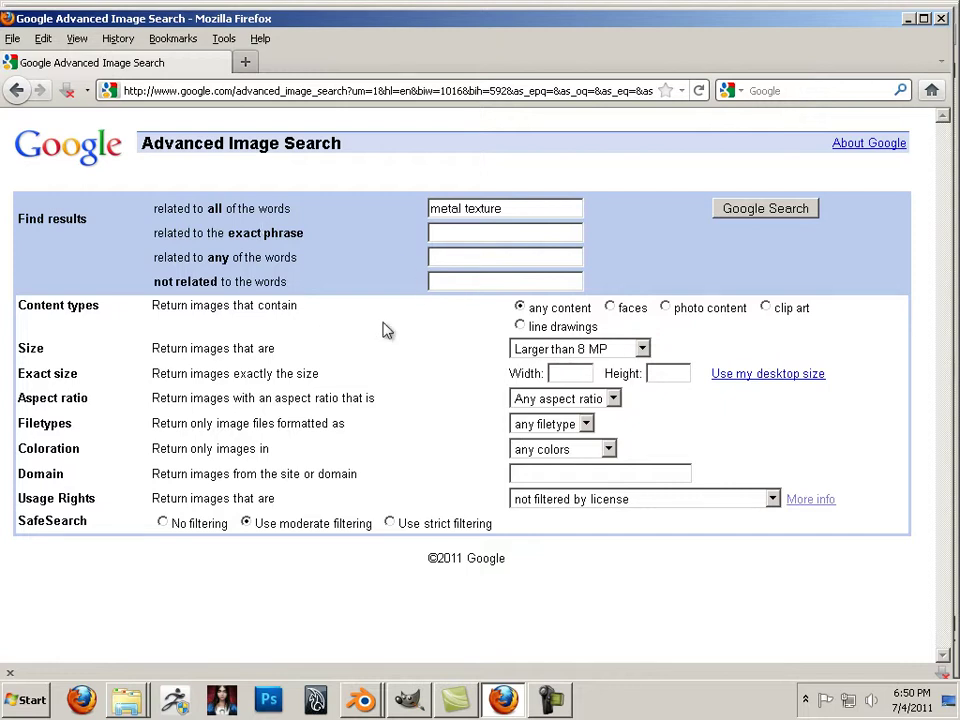
{"action": "left_click", "coordinate": [733, 216]}
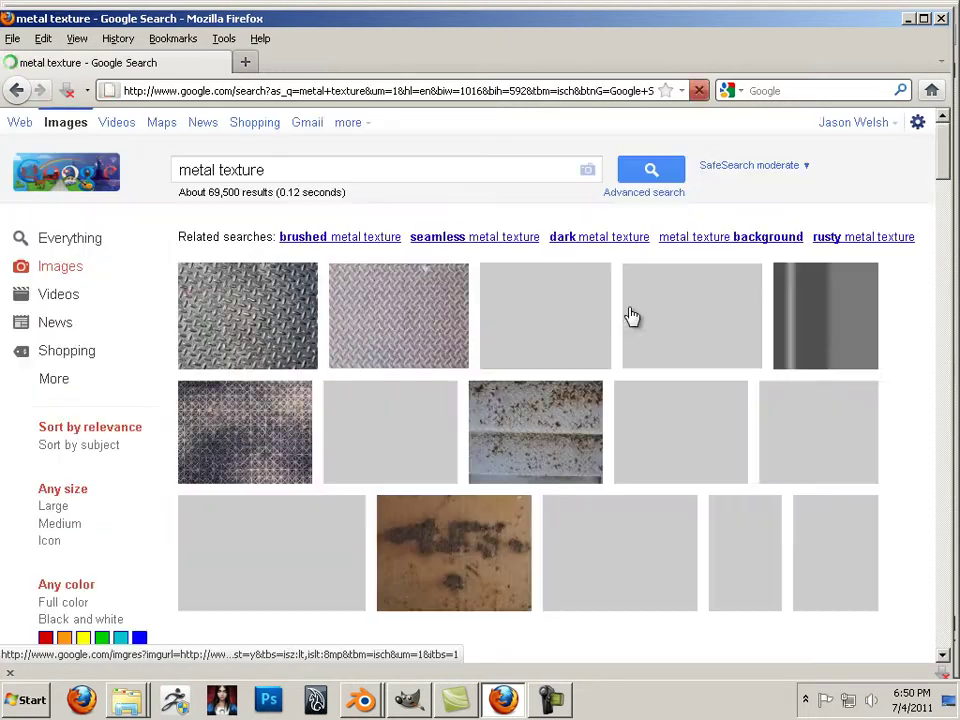
{"action": "scroll", "coordinate": [462, 360], "scroll_direction": "down", "scroll_amount": 3}
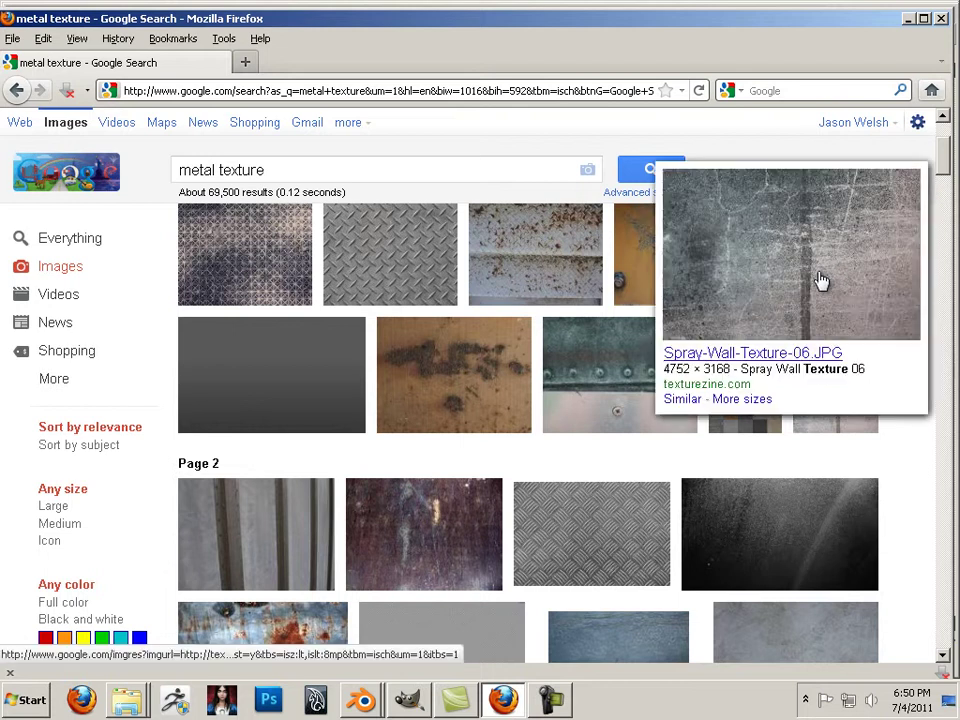
Open Spray-Wall-Texture-06.JPG at full size and copy the image.
{"action": "left_click", "coordinate": [819, 280]}
{"action": "left_click", "coordinate": [706, 212]}
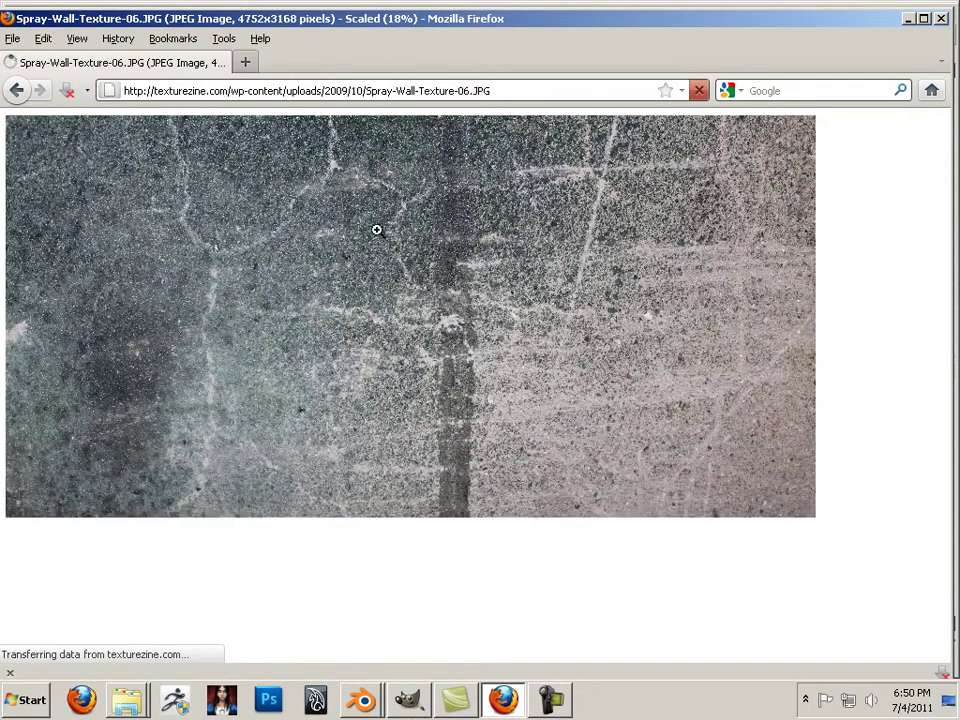
{"action": "left_click", "coordinate": [338, 282]}
{"action": "right_click", "coordinate": [340, 286]}
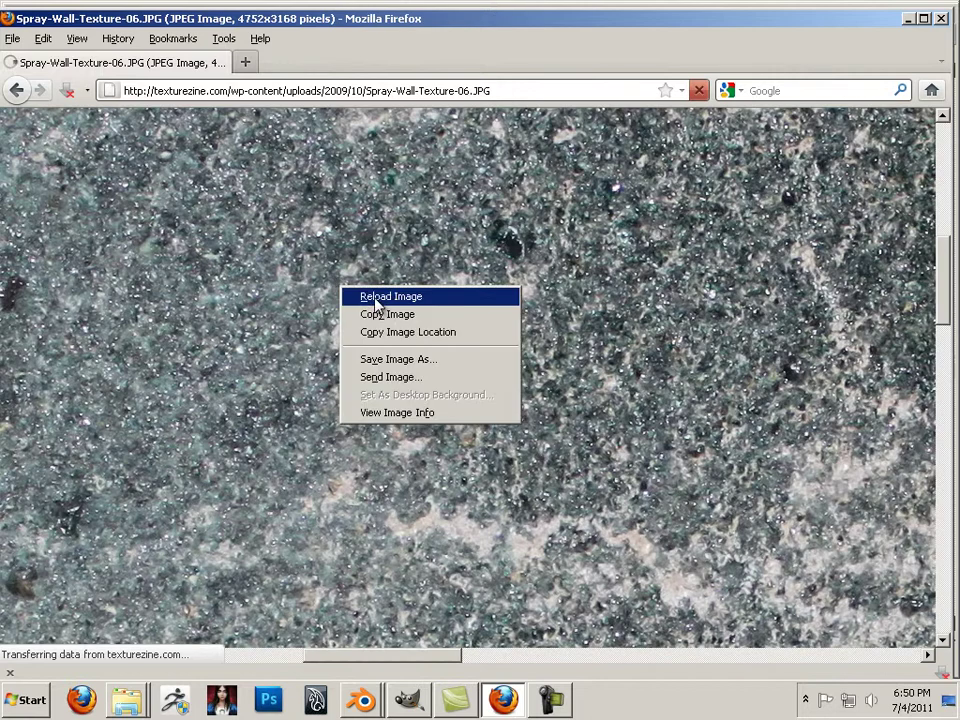
{"action": "left_click", "coordinate": [388, 315]}
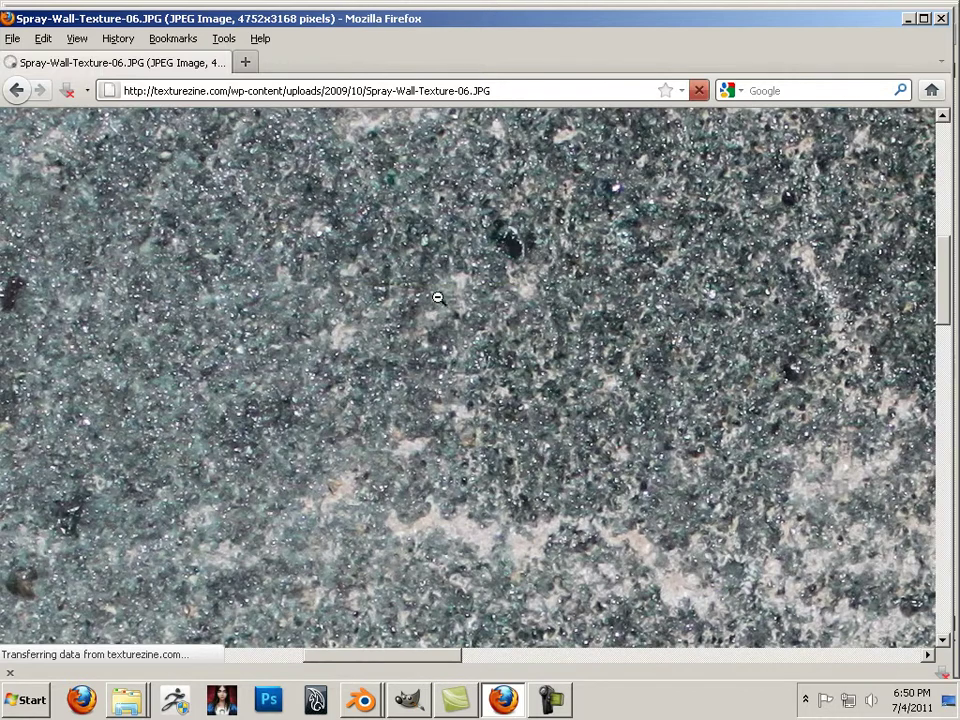
Paste the copied wall texture into the GIMP image.
{"action": "left_click", "coordinate": [408, 700]}
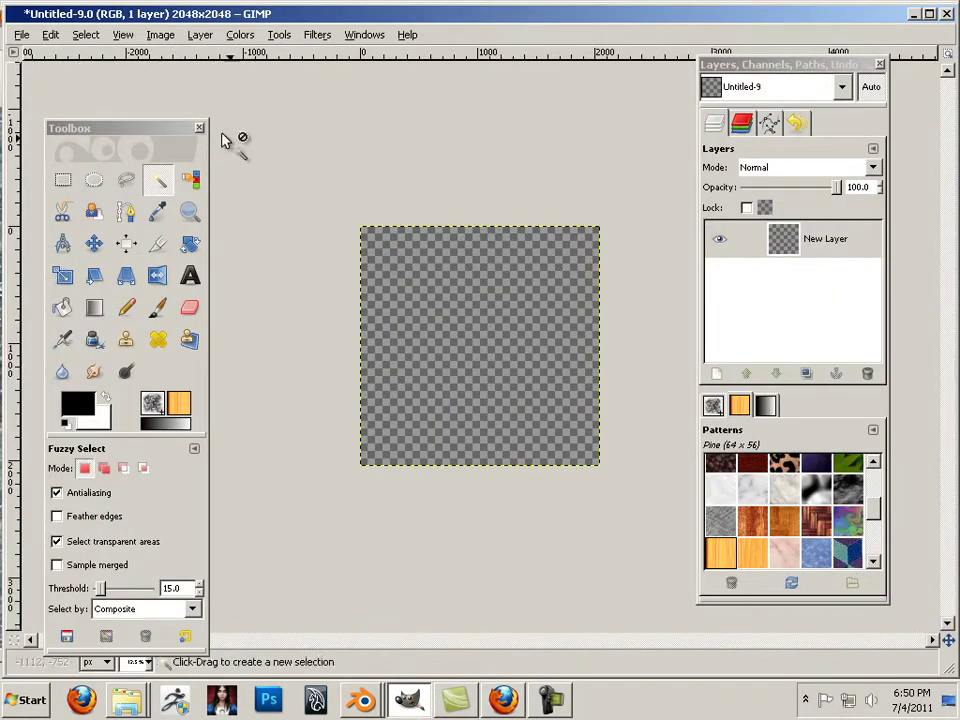
{"action": "left_click", "coordinate": [49, 36]}
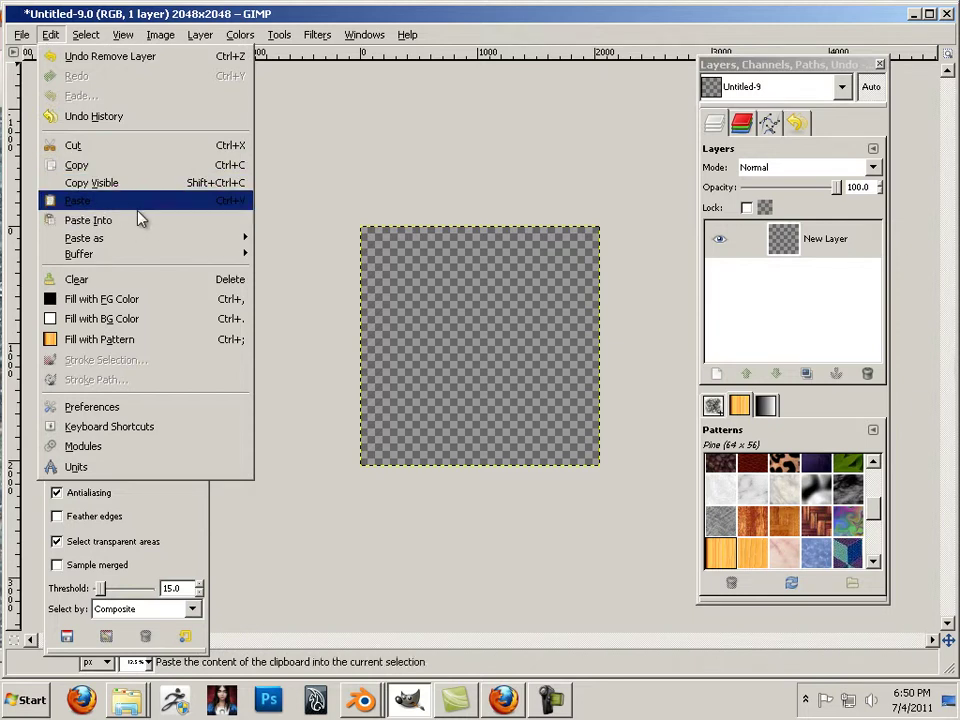
{"action": "left_click", "coordinate": [97, 204]}
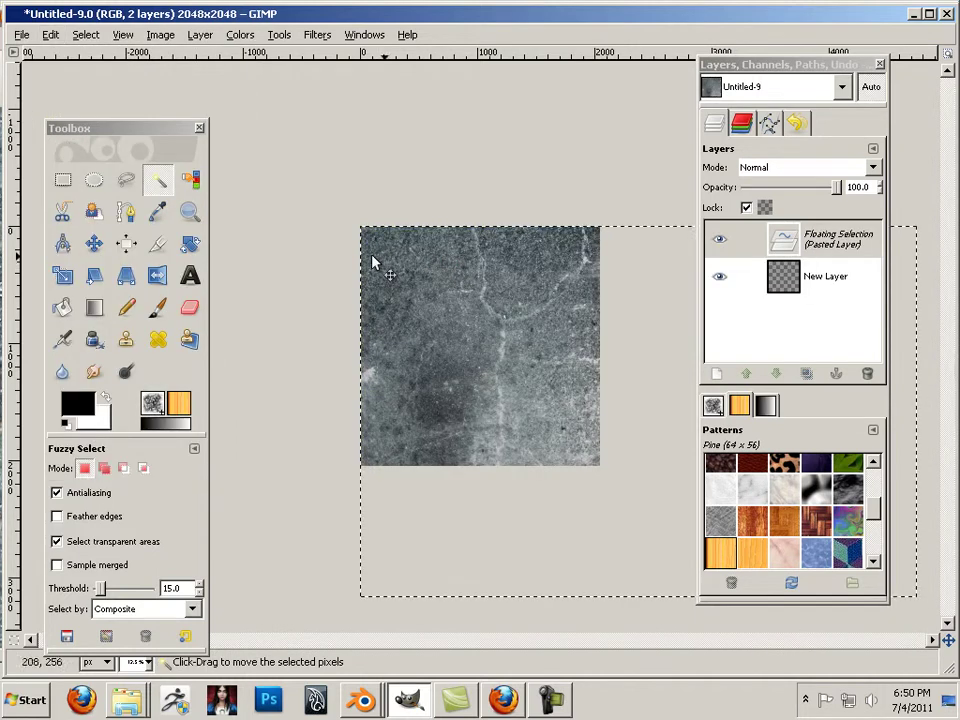
Scale the pasted texture to 2048 wide, then stretch it to about 2144×2157 covering the canvas.
{"action": "left_click", "coordinate": [62, 276]}
{"action": "left_click", "coordinate": [493, 334]}
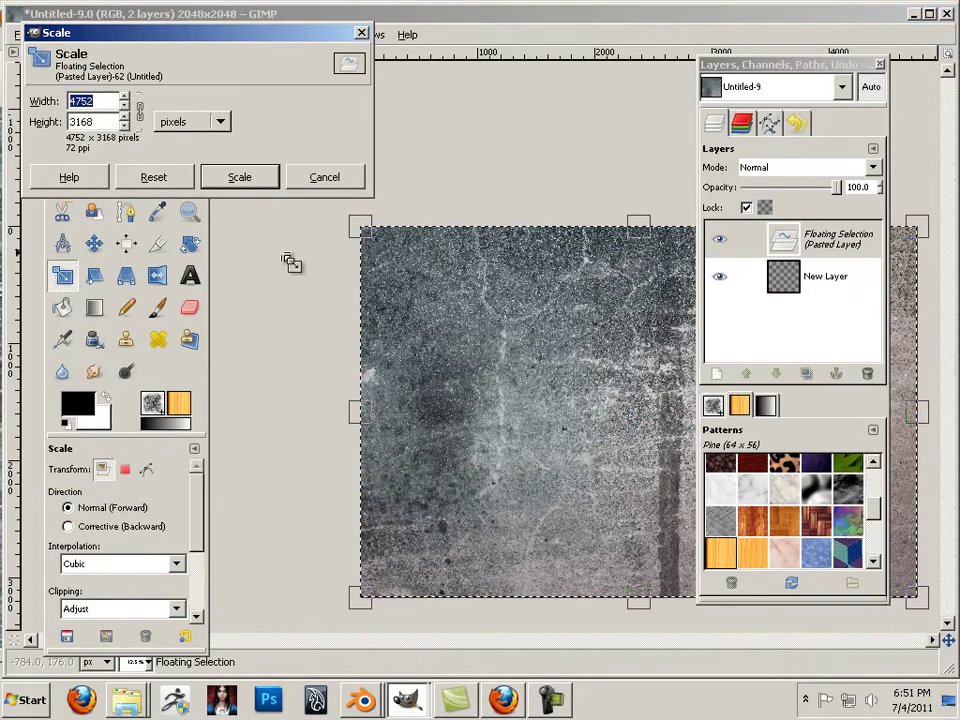
{"action": "left_click", "coordinate": [310, 180]}
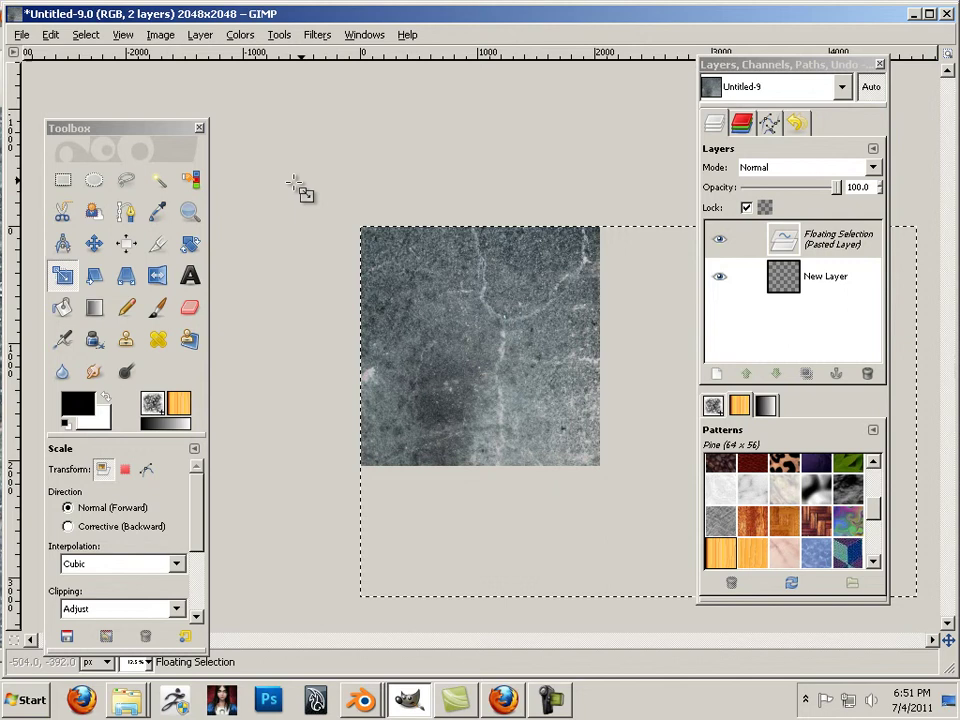
{"action": "left_click", "coordinate": [68, 278]}
{"action": "left_click", "coordinate": [425, 316]}
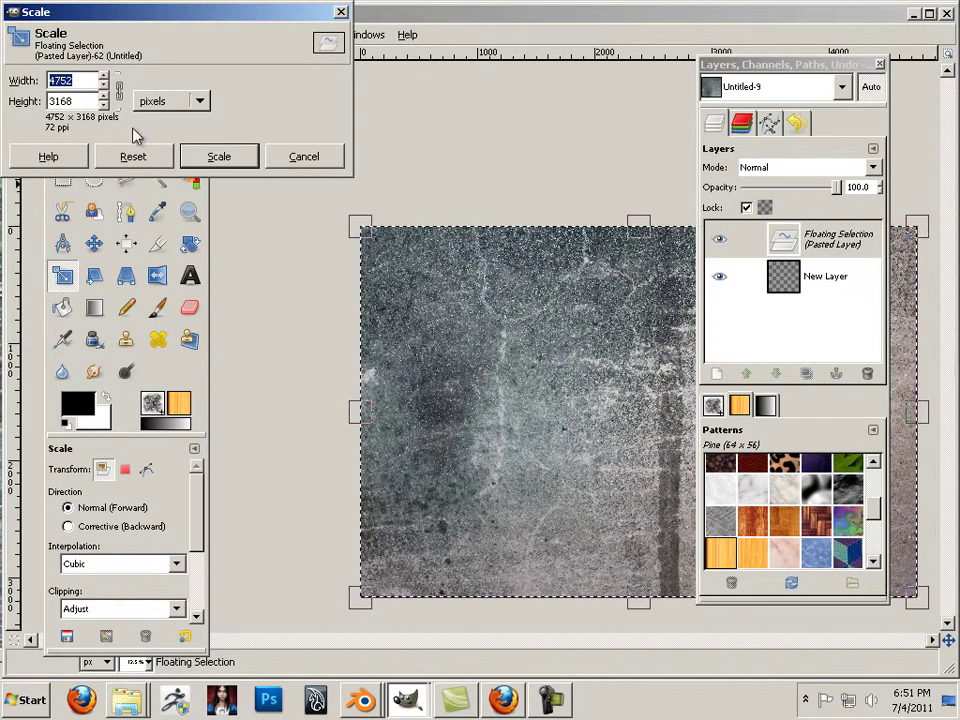
{"action": "type", "text": "2048"}
{"action": "left_click", "coordinate": [221, 156]}
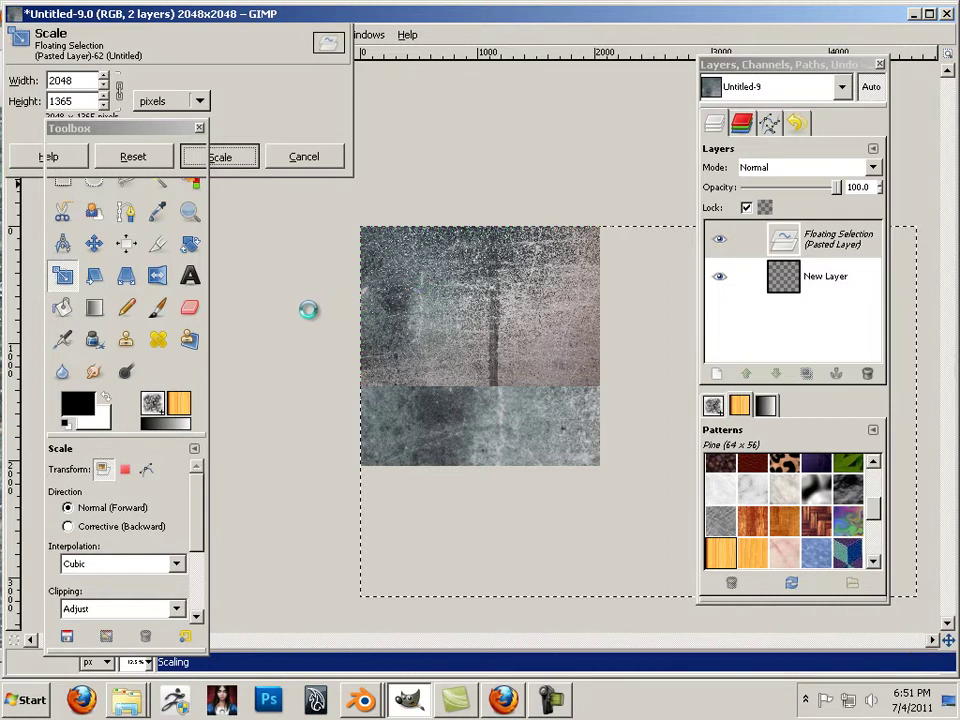
{"action": "left_click_drag", "start_coordinate": [484, 386], "coordinate": [478, 483]}
{"action": "left_click_drag", "start_coordinate": [606, 379], "coordinate": [612, 379]}
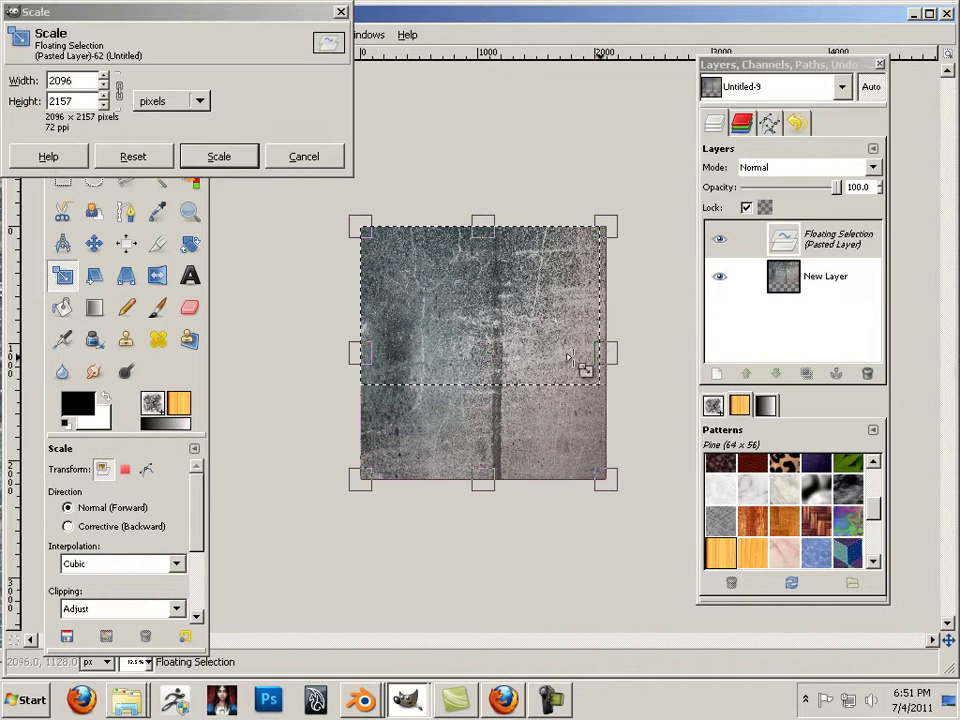
{"action": "left_click_drag", "start_coordinate": [364, 349], "coordinate": [358, 349]}
{"action": "left_click", "coordinate": [226, 160]}
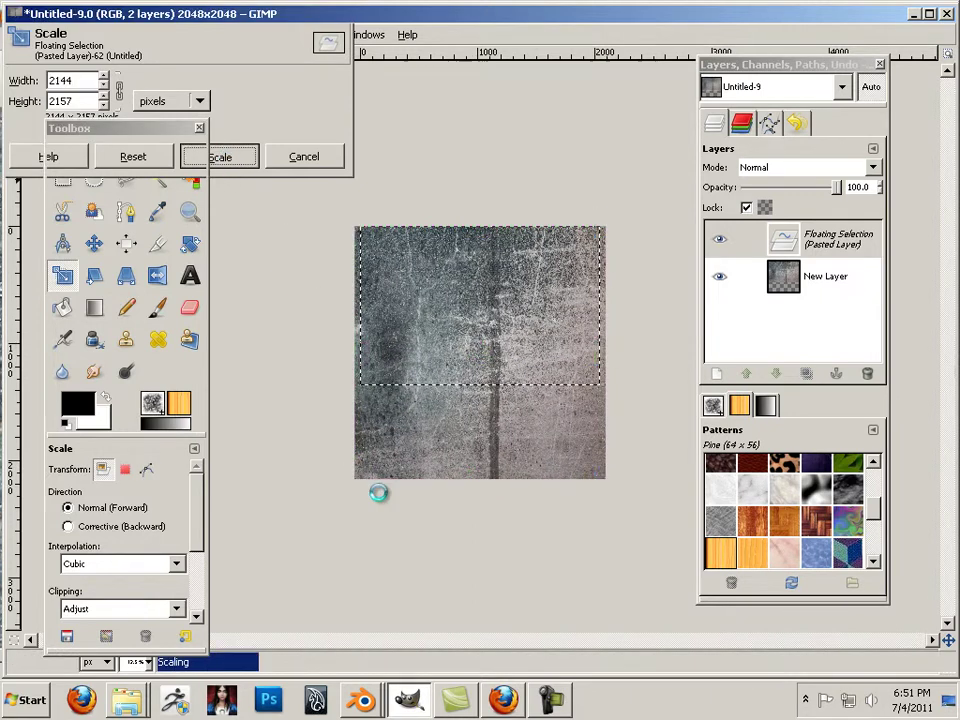
Go back to the metal texture search results in Firefox and scroll down them.
{"action": "left_click", "coordinate": [502, 700]}
{"action": "left_click", "coordinate": [15, 92]}
{"action": "left_click", "coordinate": [15, 92]}
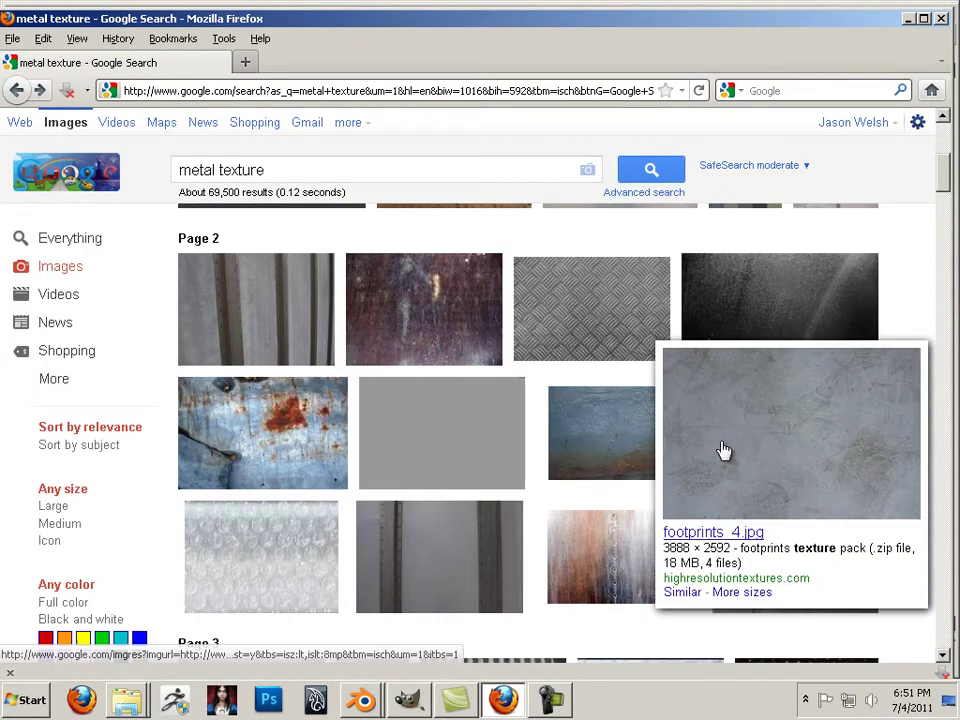
{"action": "scroll", "coordinate": [700, 447], "scroll_direction": "down", "scroll_amount": 2}
{"action": "scroll", "coordinate": [580, 443], "scroll_direction": "down", "scroll_amount": 2}
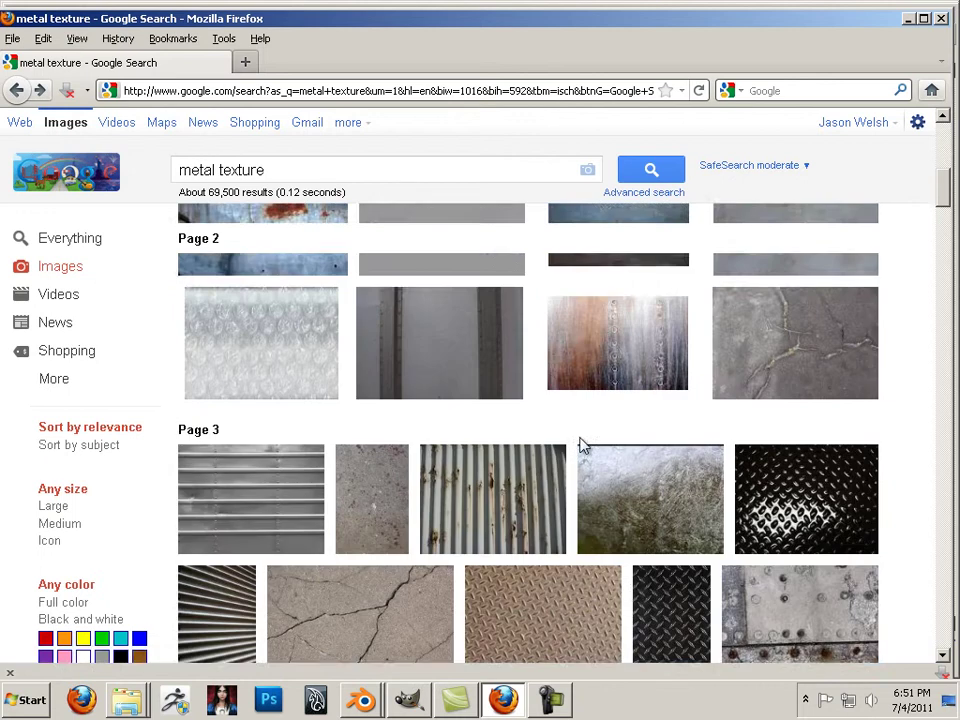
{"action": "scroll", "coordinate": [630, 487], "scroll_direction": "down", "scroll_amount": 2}
{"action": "scroll", "coordinate": [630, 485], "scroll_direction": "down", "scroll_amount": 8}
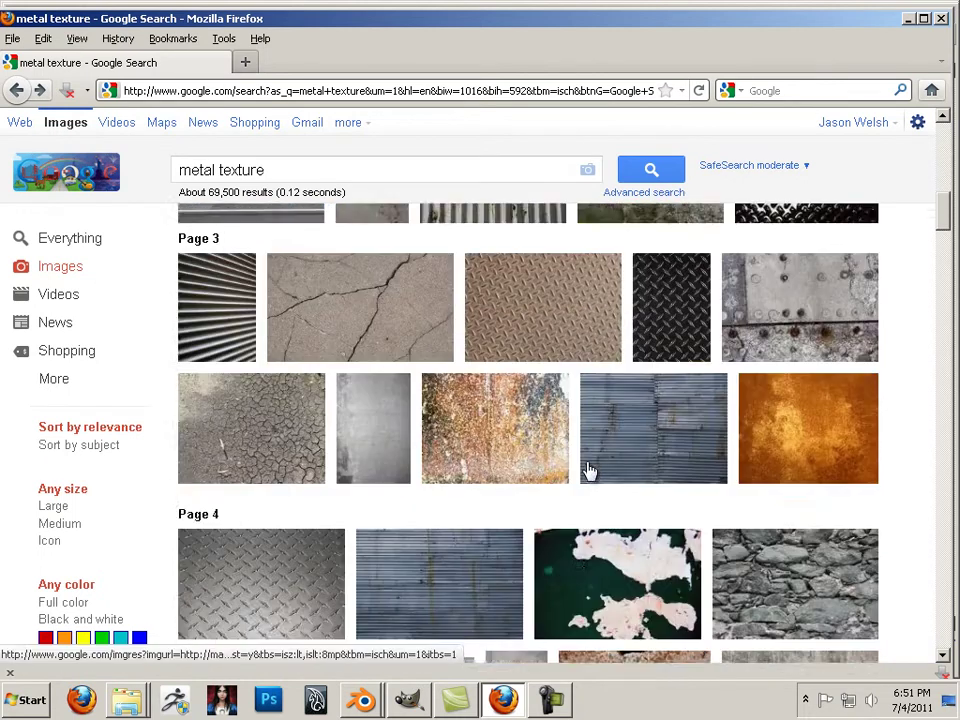
{"action": "scroll", "coordinate": [548, 452], "scroll_direction": "down", "scroll_amount": 2}
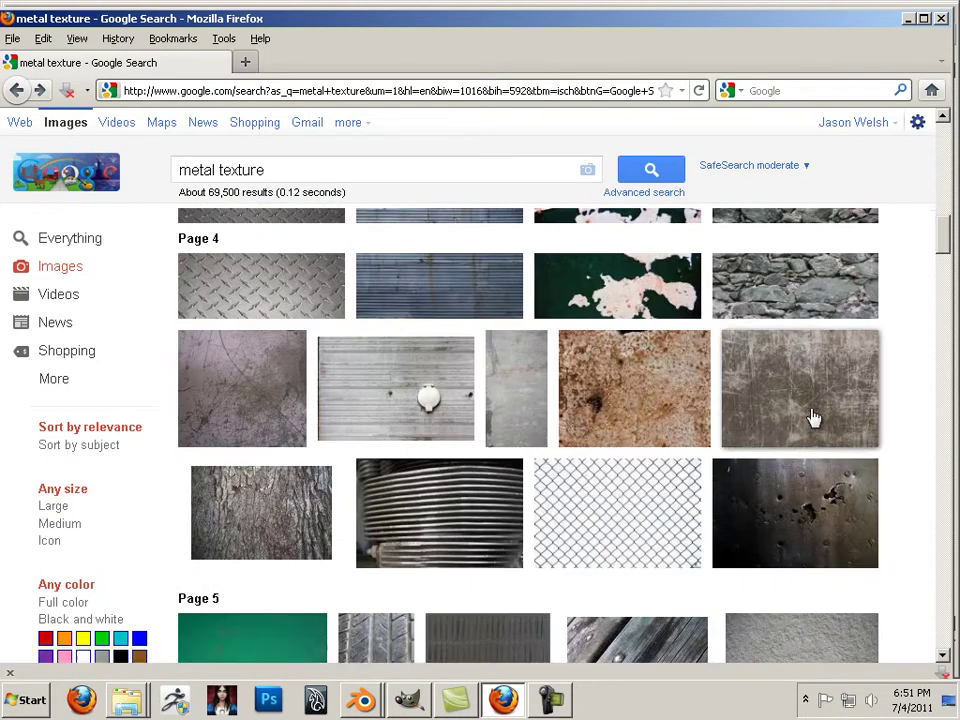
Open scratched_metallic_texture_by_beckas.jpg (4272×2848) at full size and copy it.
{"action": "left_click", "coordinate": [776, 431]}
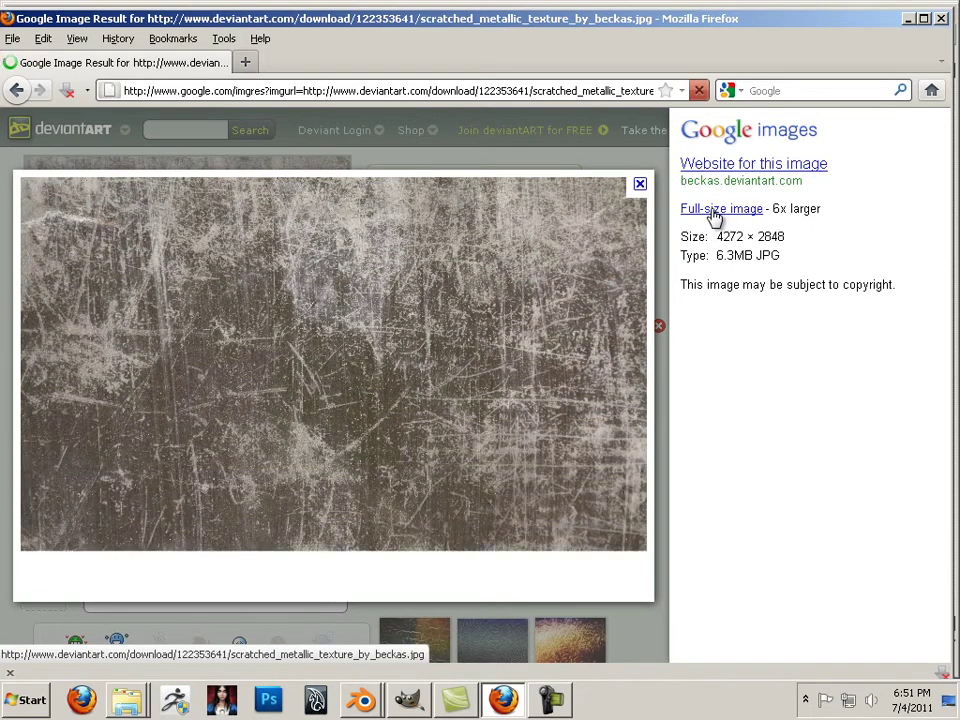
{"action": "left_click", "coordinate": [714, 217]}
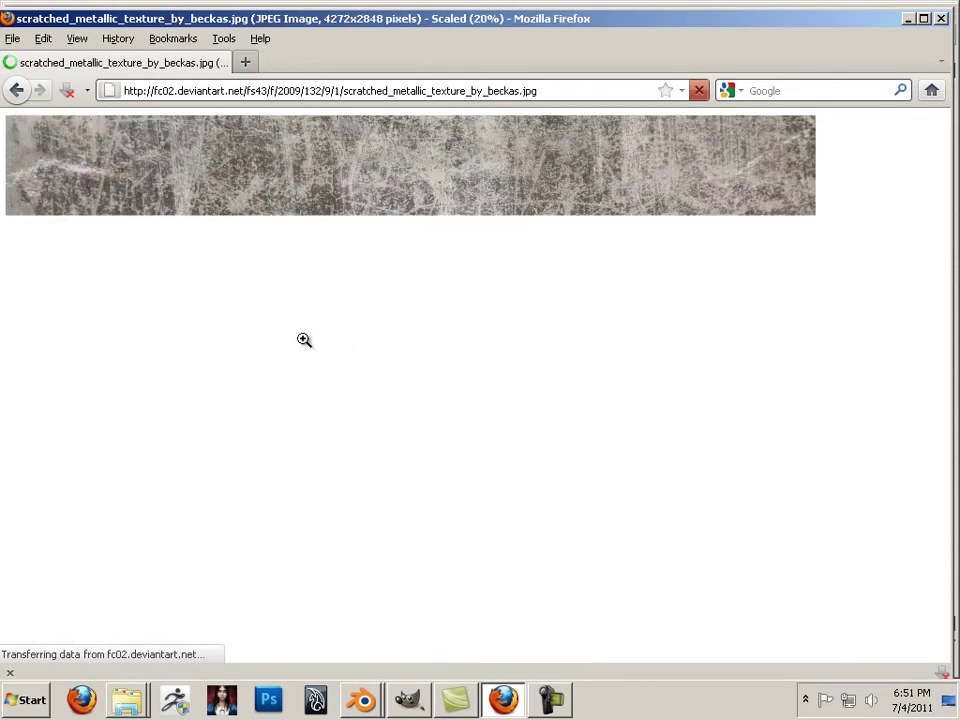
{"action": "left_click", "coordinate": [356, 263]}
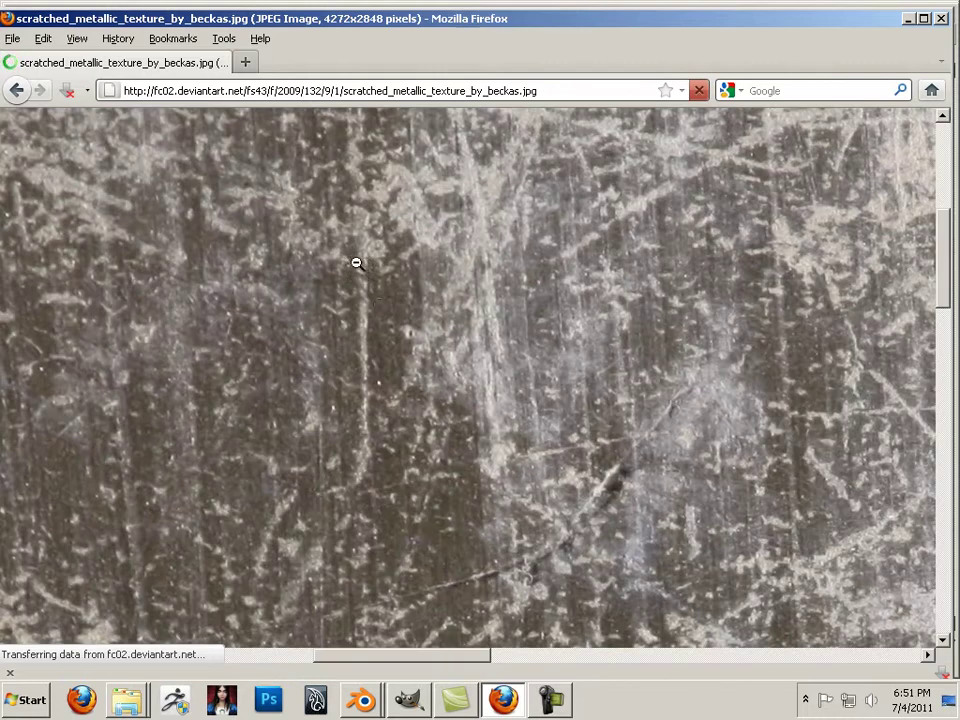
{"action": "right_click", "coordinate": [381, 307]}
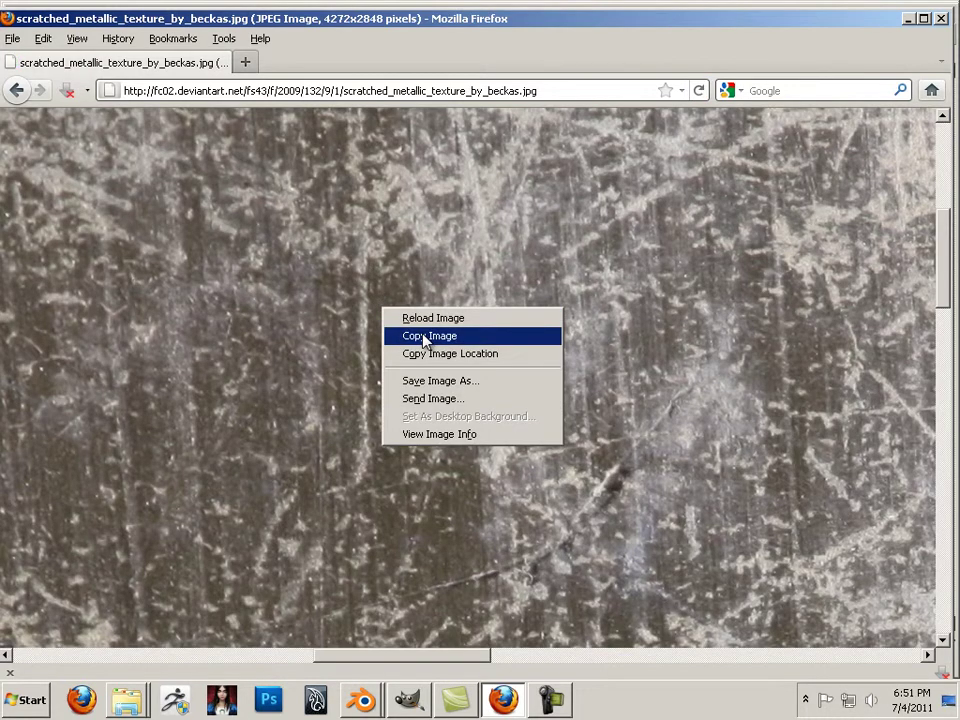
{"action": "left_click", "coordinate": [425, 337]}
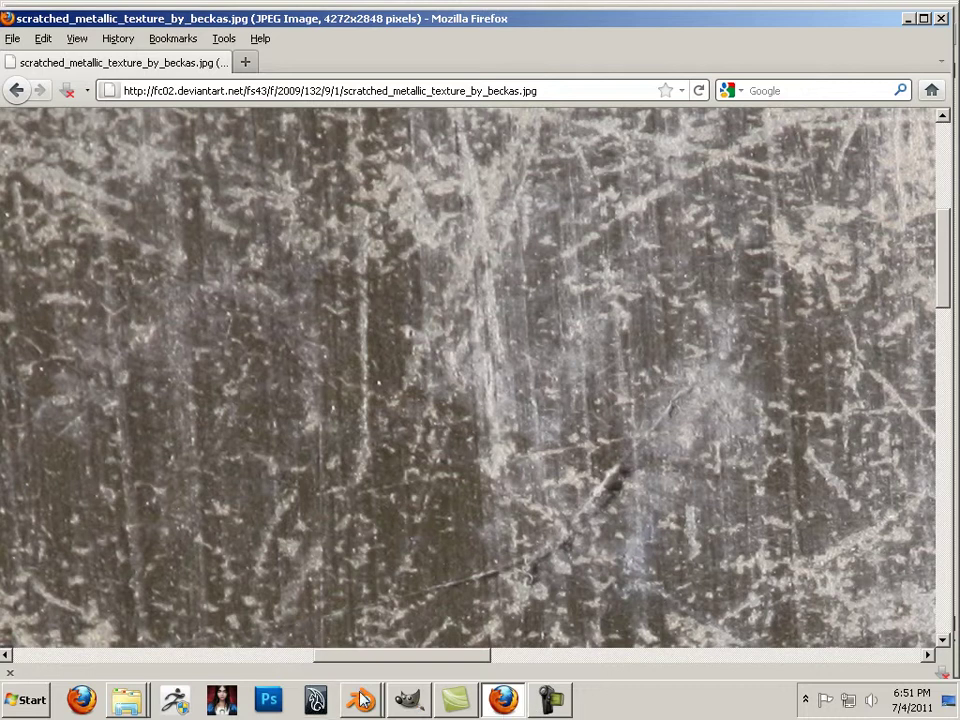
Paste the copied scratched metal texture into the GIMP image.
{"action": "left_click", "coordinate": [420, 708]}
{"action": "left_click", "coordinate": [50, 34]}
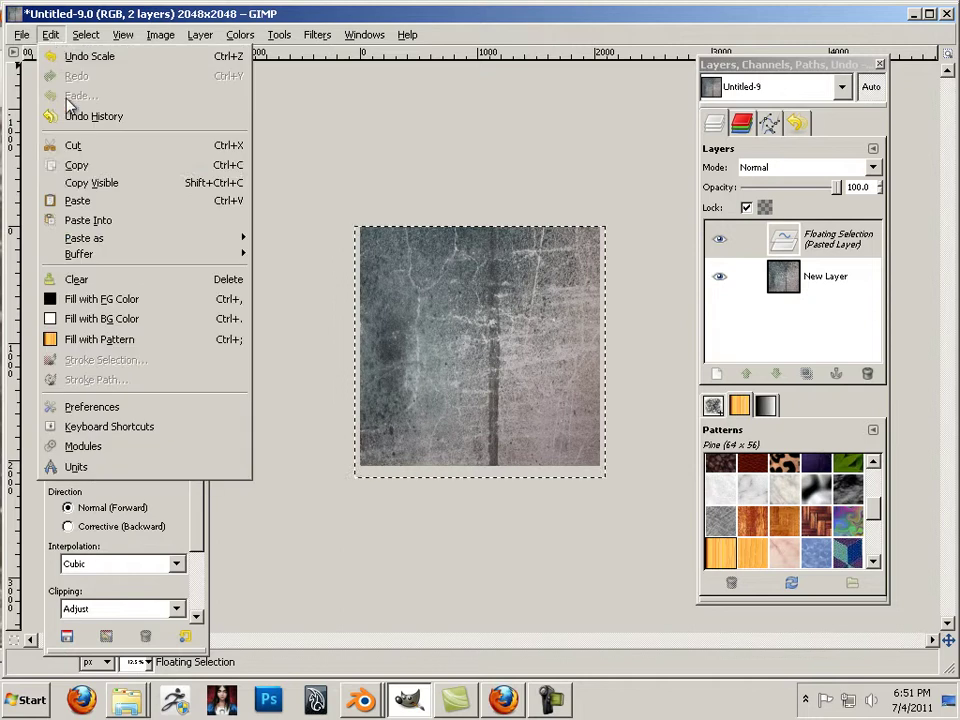
{"action": "left_click", "coordinate": [77, 203]}
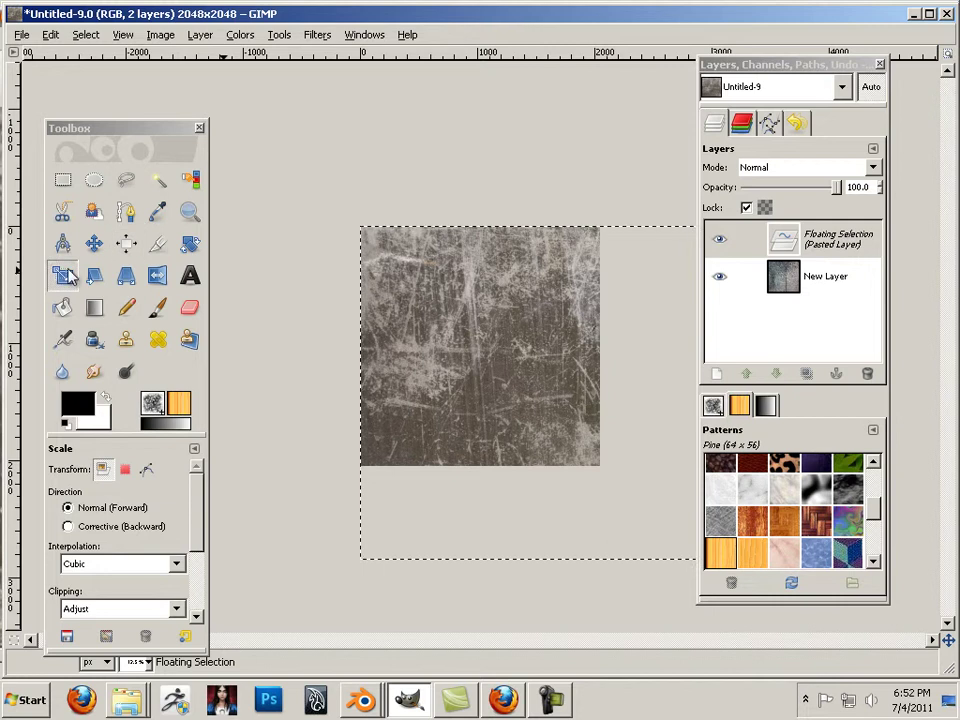
Scale the metal texture to 2048 wide, then stretch it to about 2136×2221 over the canvas.
{"action": "left_click", "coordinate": [499, 330]}
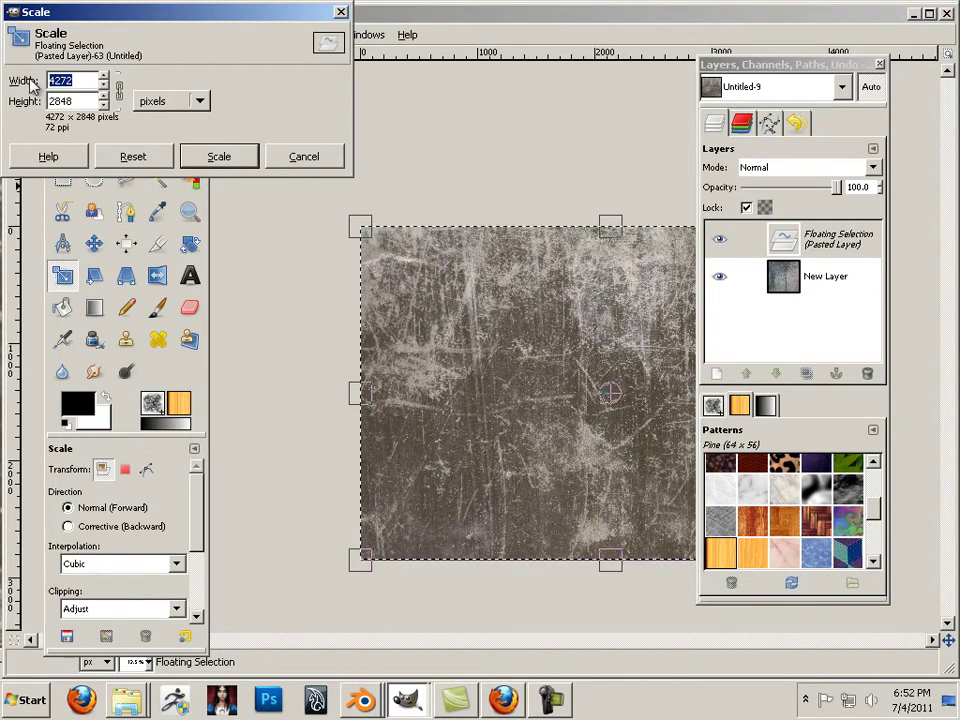
{"action": "type", "text": "20"}
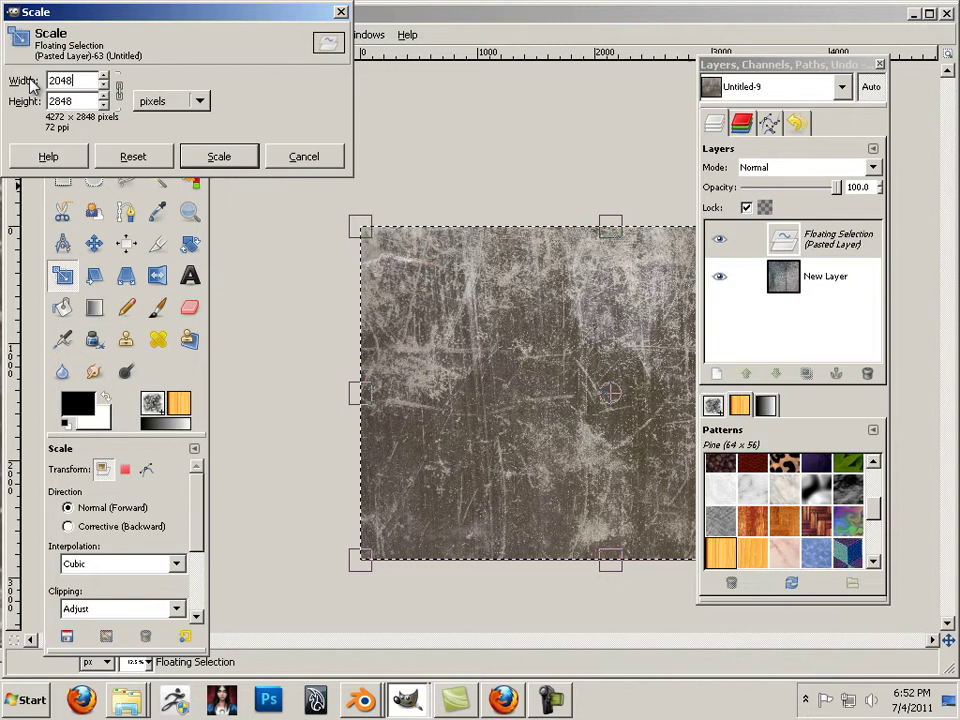
{"action": "type", "text": "48"}
{"action": "key", "text": "Tab"}
{"action": "left_click", "coordinate": [238, 160]}
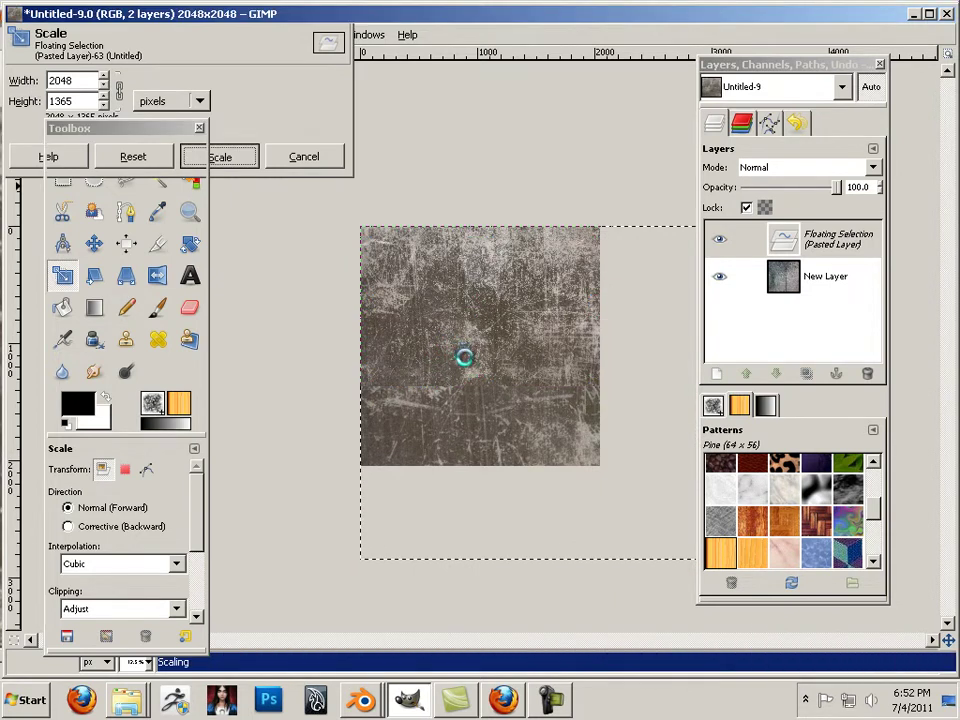
{"action": "left_click", "coordinate": [475, 381]}
{"action": "left_click_drag", "start_coordinate": [475, 381], "coordinate": [475, 490]}
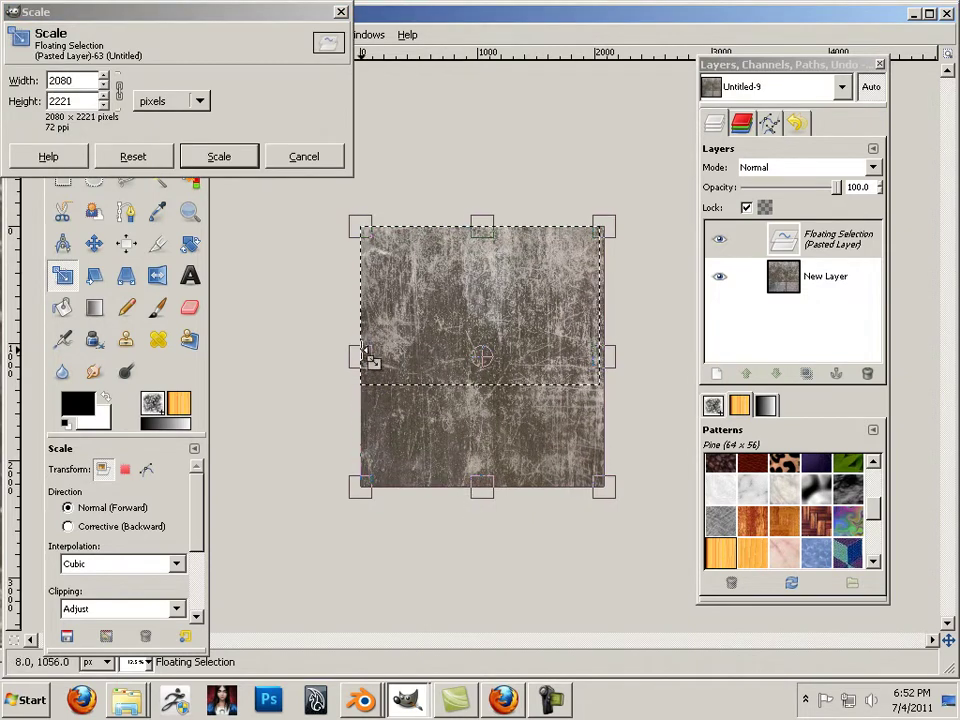
{"action": "left_click_drag", "start_coordinate": [367, 358], "coordinate": [360, 358]}
{"action": "left_click", "coordinate": [219, 156]}
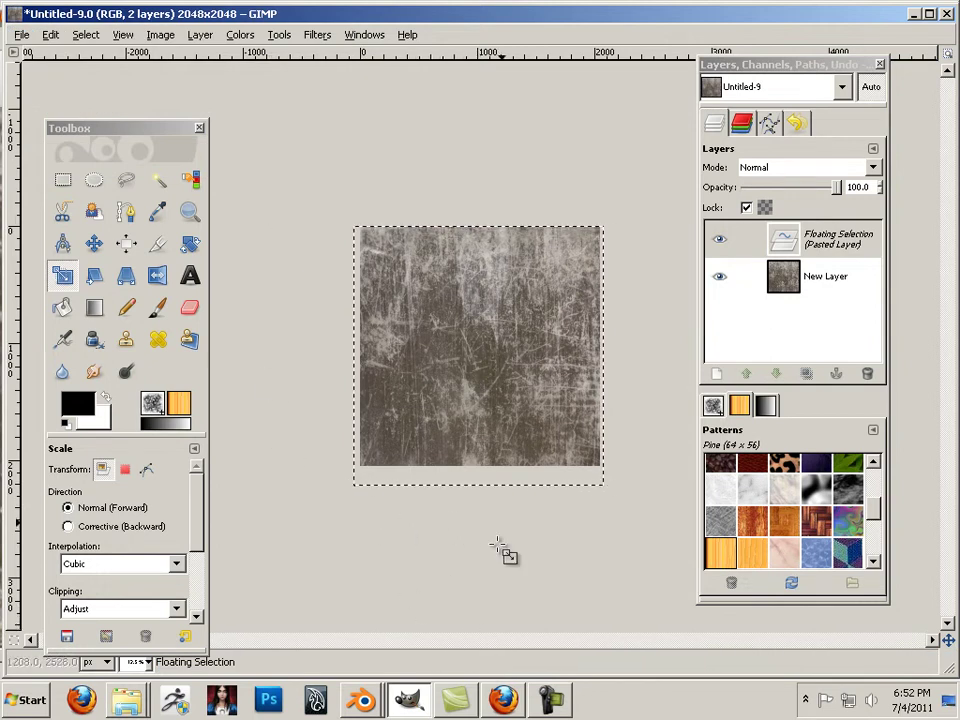
Go back to the metal texture search results in Firefox and scroll down them.
{"action": "left_click", "coordinate": [503, 698]}
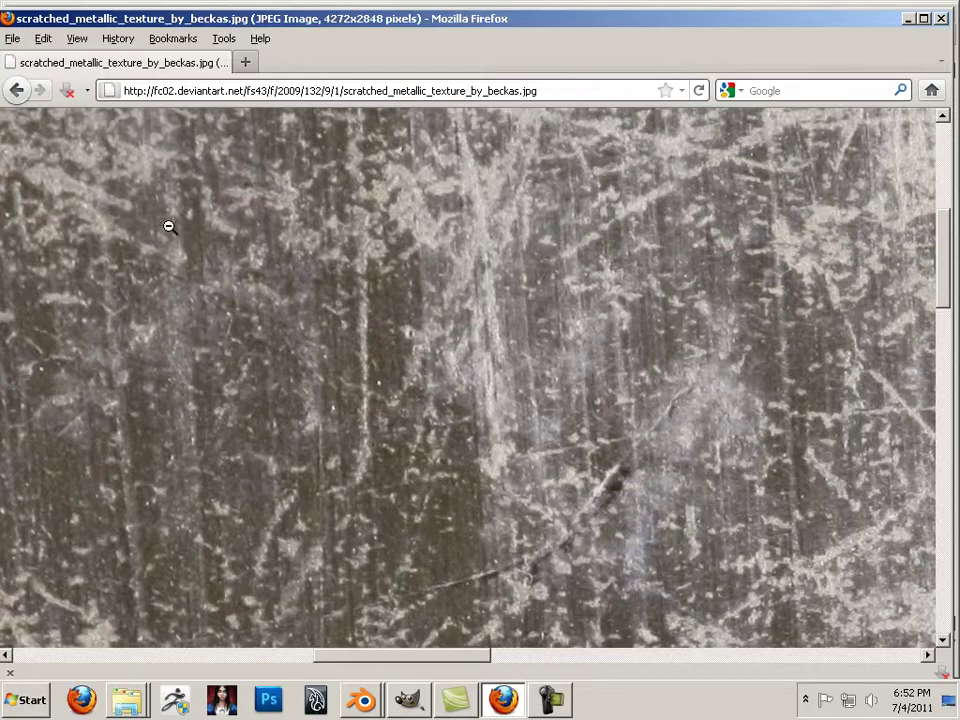
{"action": "left_click", "coordinate": [17, 90]}
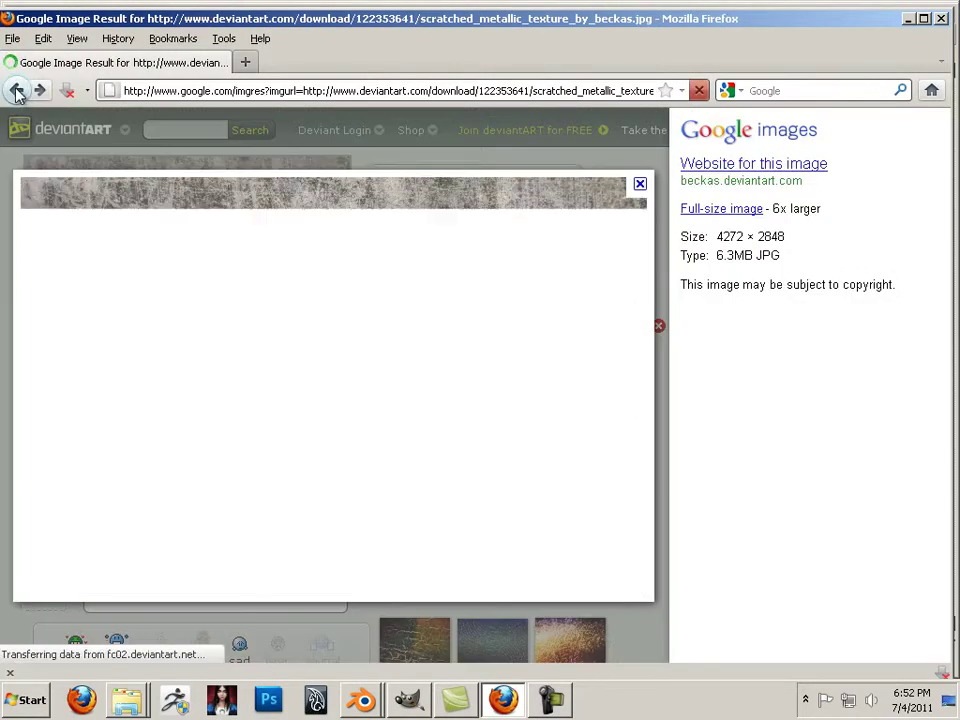
{"action": "left_click", "coordinate": [17, 90]}
{"action": "scroll", "coordinate": [420, 390], "scroll_direction": "down", "scroll_amount": 5}
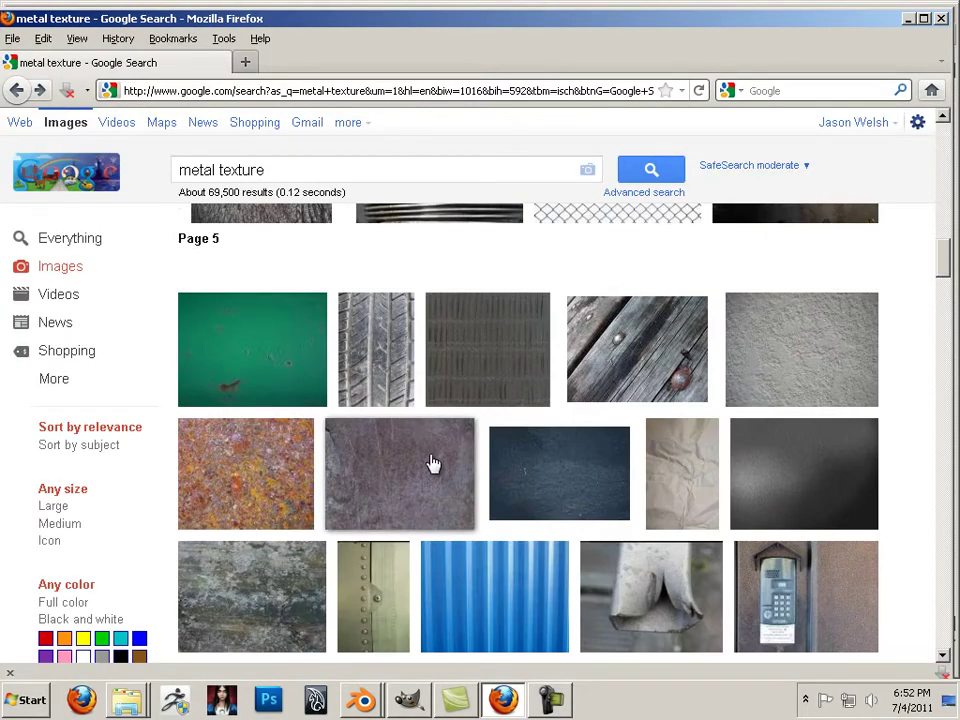
{"action": "scroll", "coordinate": [433, 463], "scroll_direction": "down", "scroll_amount": 2}
{"action": "scroll", "coordinate": [450, 471], "scroll_direction": "down", "scroll_amount": 3}
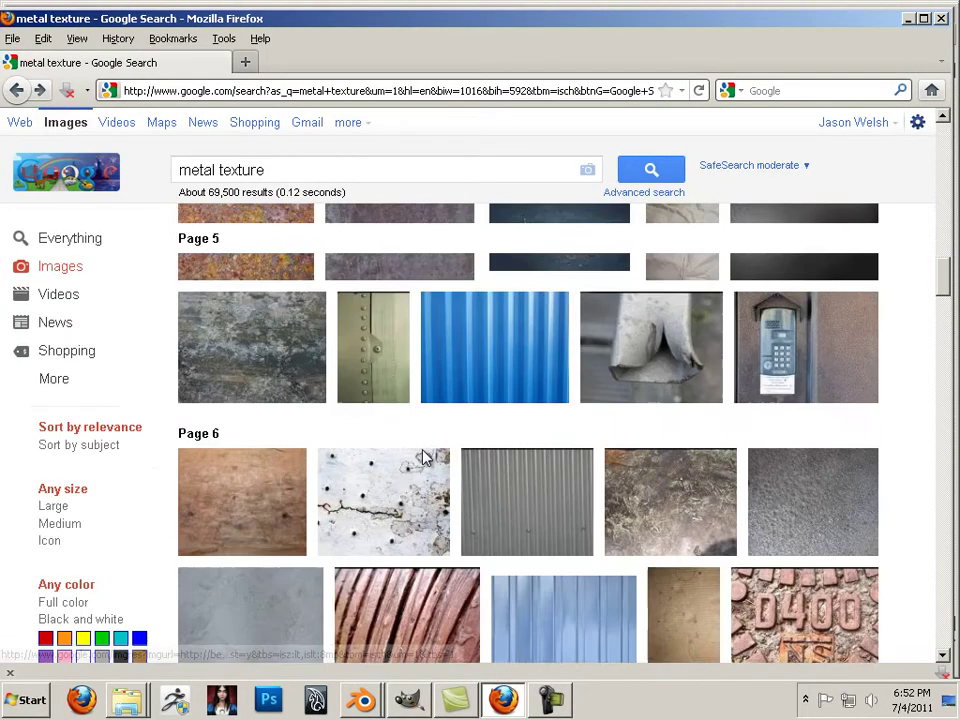
Open hrt-stone-texture-6.jpg (3888×2592) at full size, copy it, and return to GIMP.
{"action": "left_click", "coordinate": [231, 360]}
{"action": "left_click", "coordinate": [725, 210]}
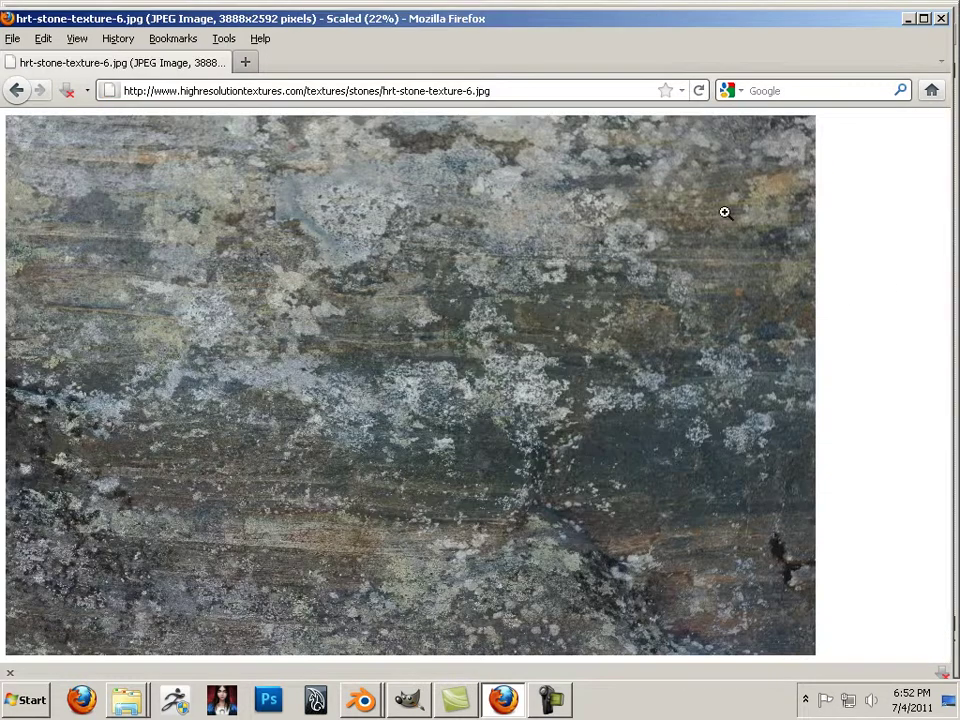
{"action": "left_click", "coordinate": [373, 320]}
{"action": "right_click", "coordinate": [370, 321]}
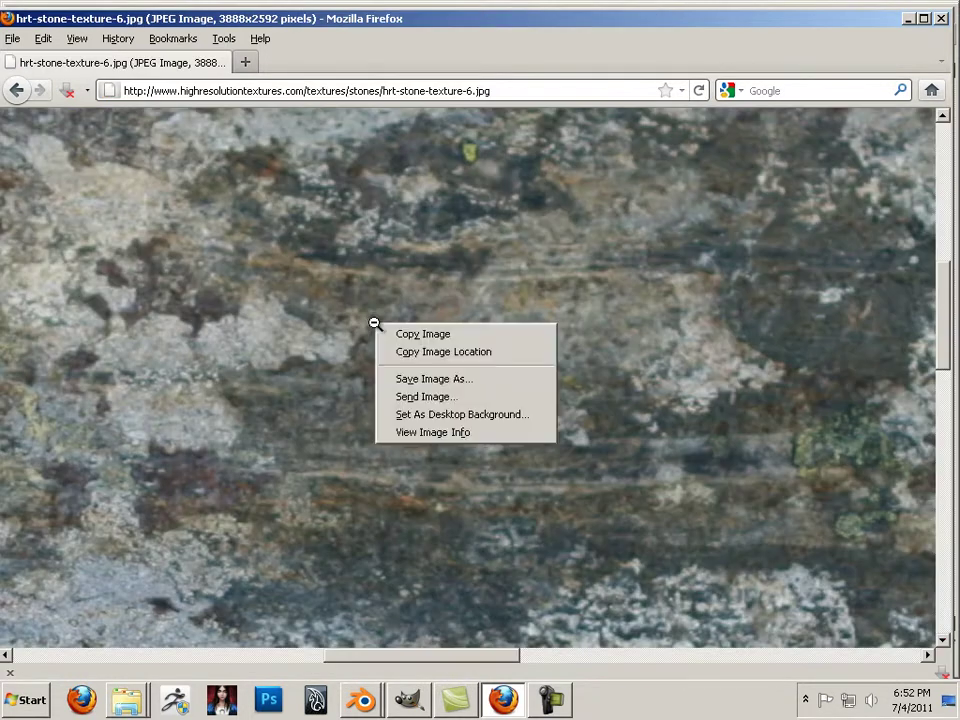
{"action": "left_click", "coordinate": [430, 352]}
{"action": "left_click", "coordinate": [452, 701]}
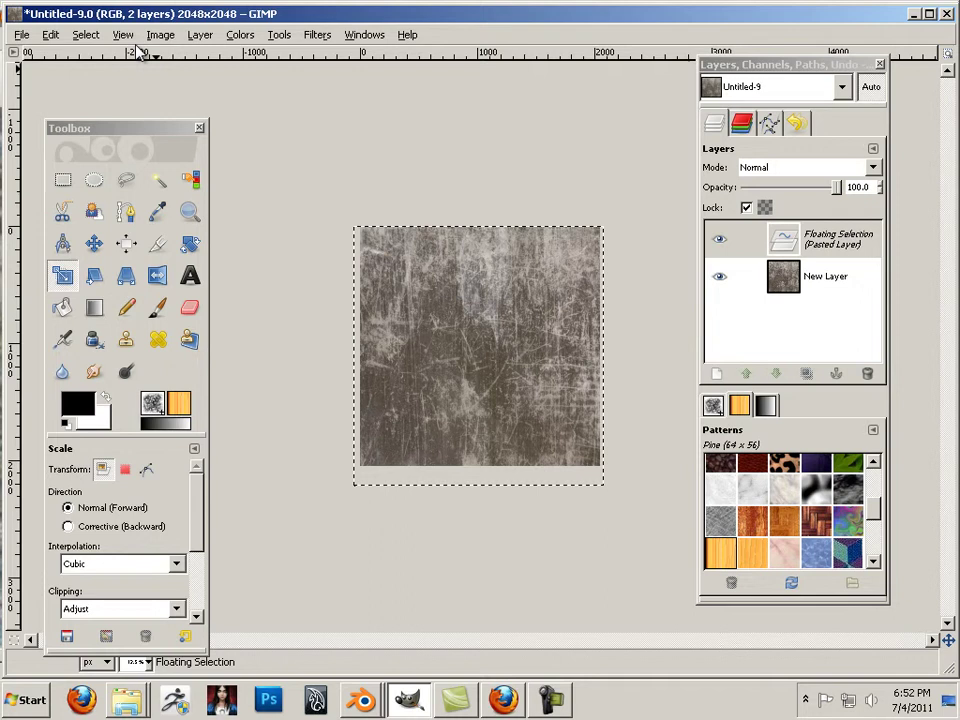
Paste the clipboard and turn the floating paste into its own Pasted Layer.
{"action": "left_click", "coordinate": [50, 35]}
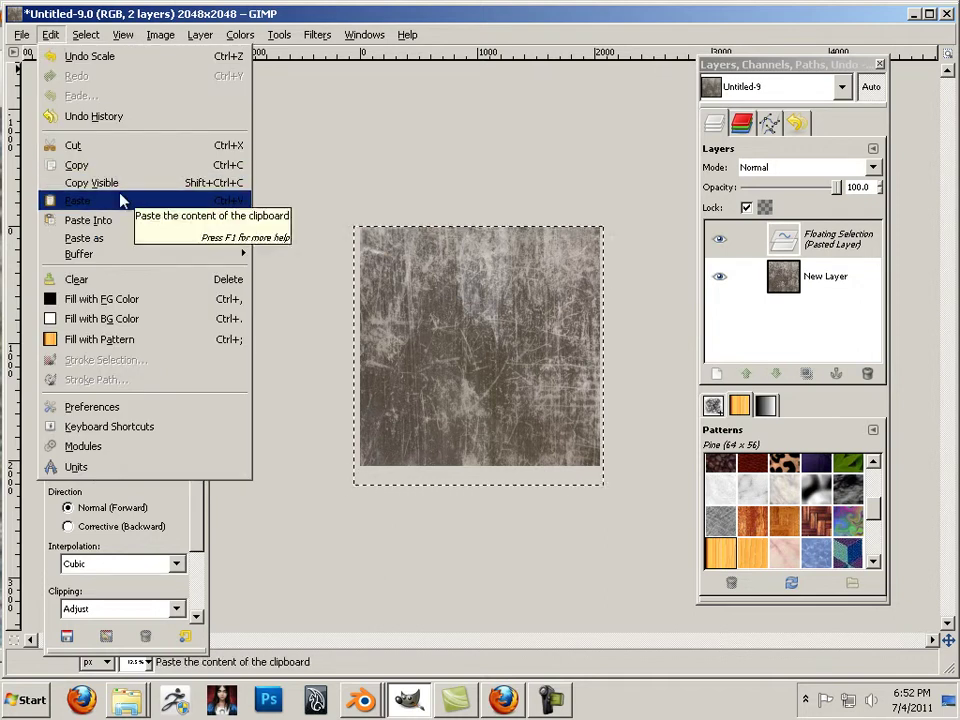
{"action": "left_click", "coordinate": [117, 198]}
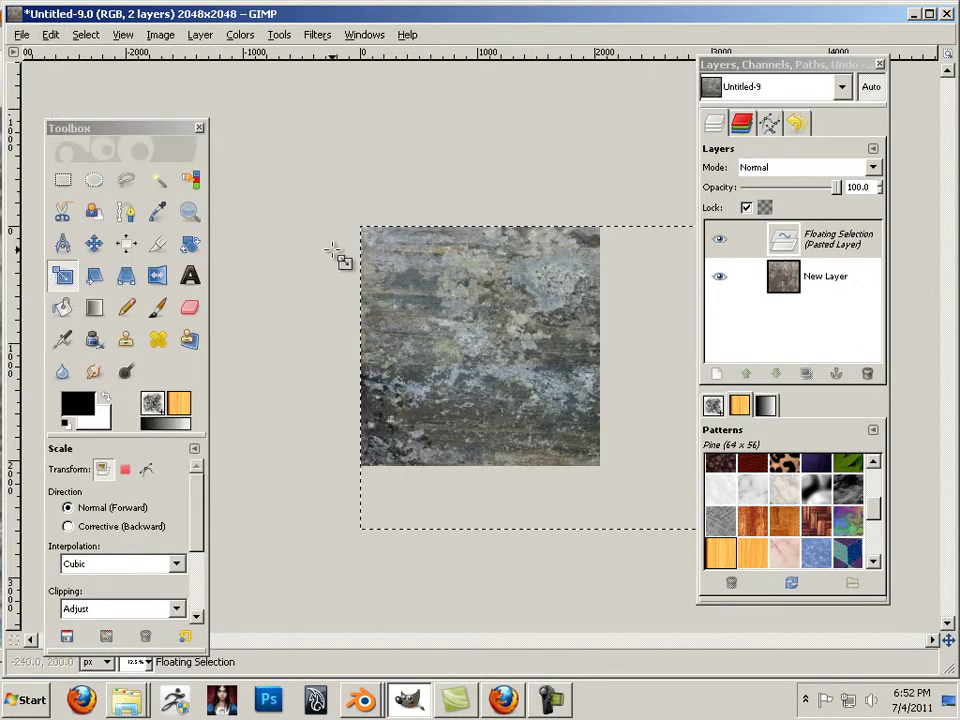
{"action": "left_click", "coordinate": [716, 374]}
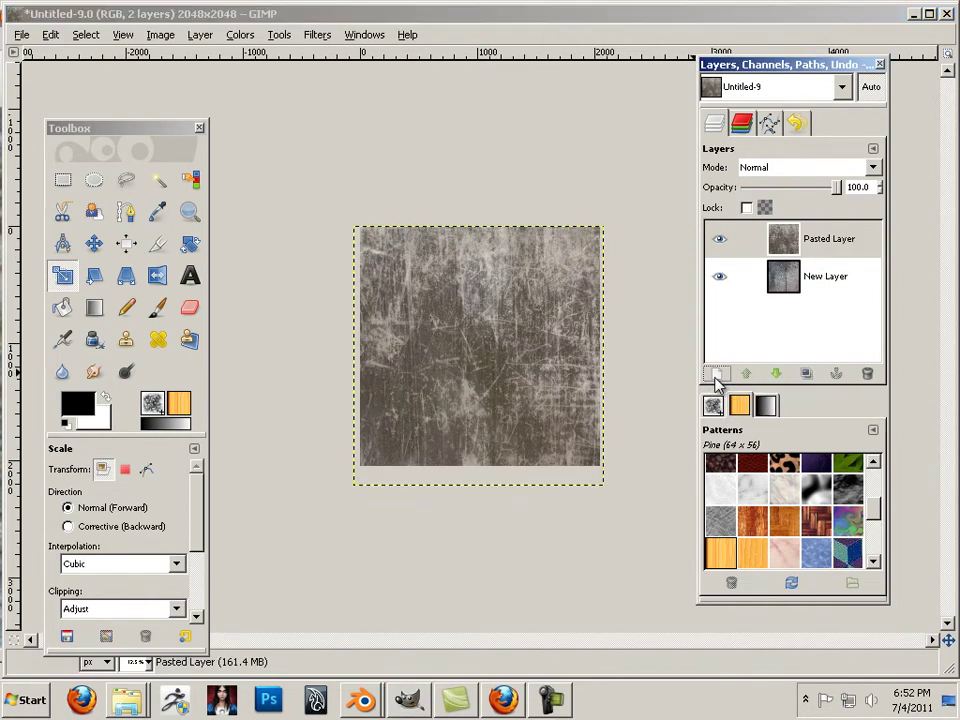
Add a transparent New Layer#1 and paste the stone texture above it.
{"action": "left_click", "coordinate": [716, 374]}
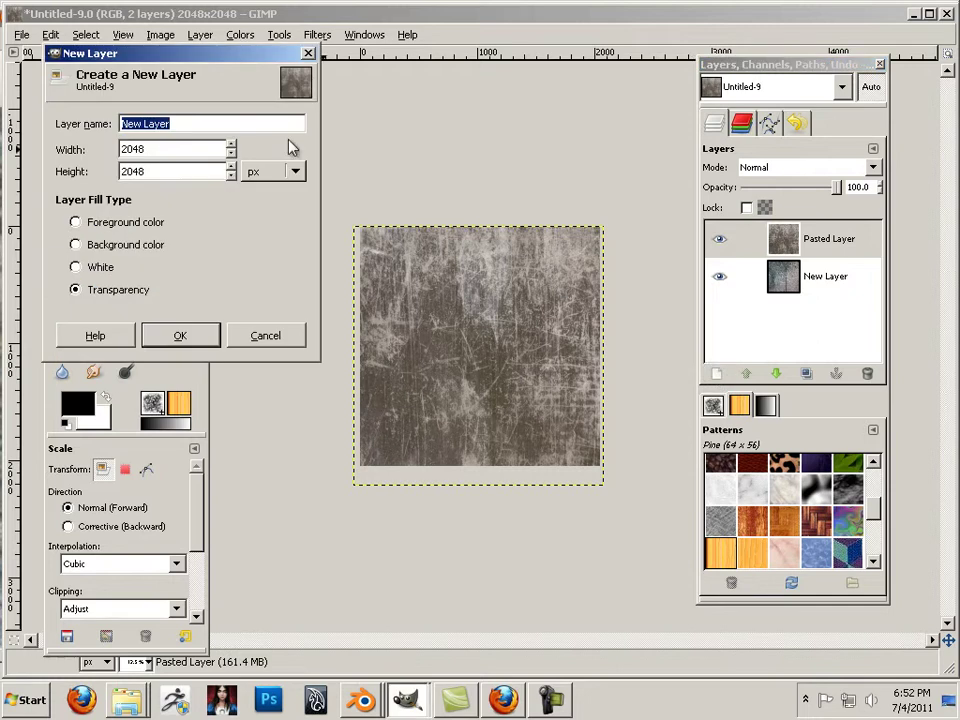
{"action": "left_click", "coordinate": [177, 335]}
{"action": "left_click", "coordinate": [50, 35]}
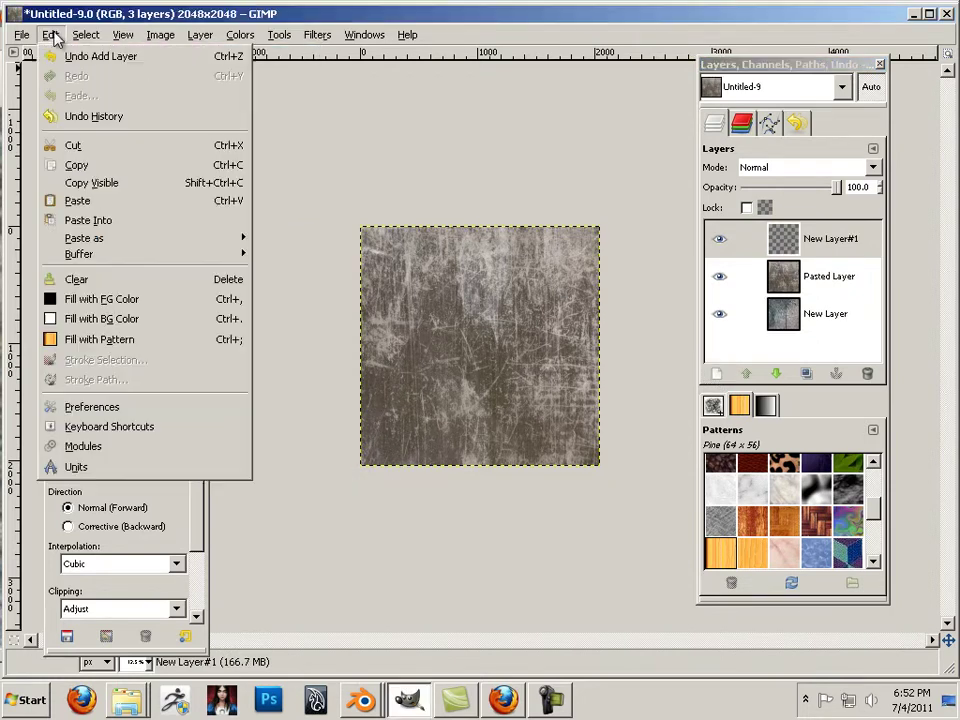
{"action": "left_click", "coordinate": [107, 205]}
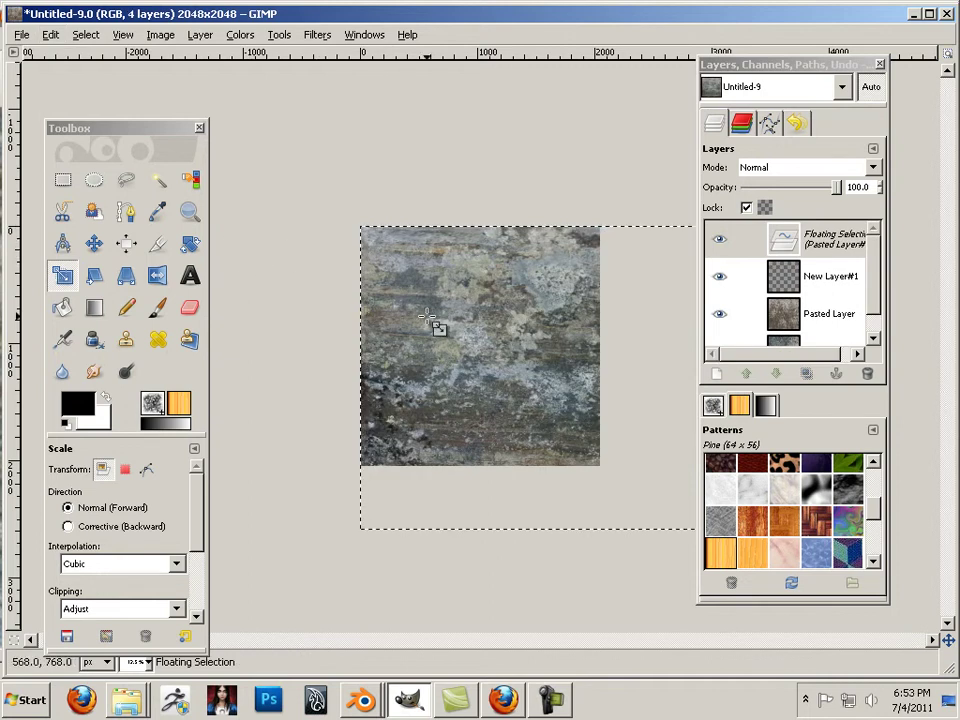
Scale the stone texture to 2048 wide, stretch it to about 2072×2189, and make it Pasted Layer#1.
{"action": "left_click", "coordinate": [435, 326]}
{"action": "left_click_drag", "start_coordinate": [78, 82], "coordinate": [42, 80]}
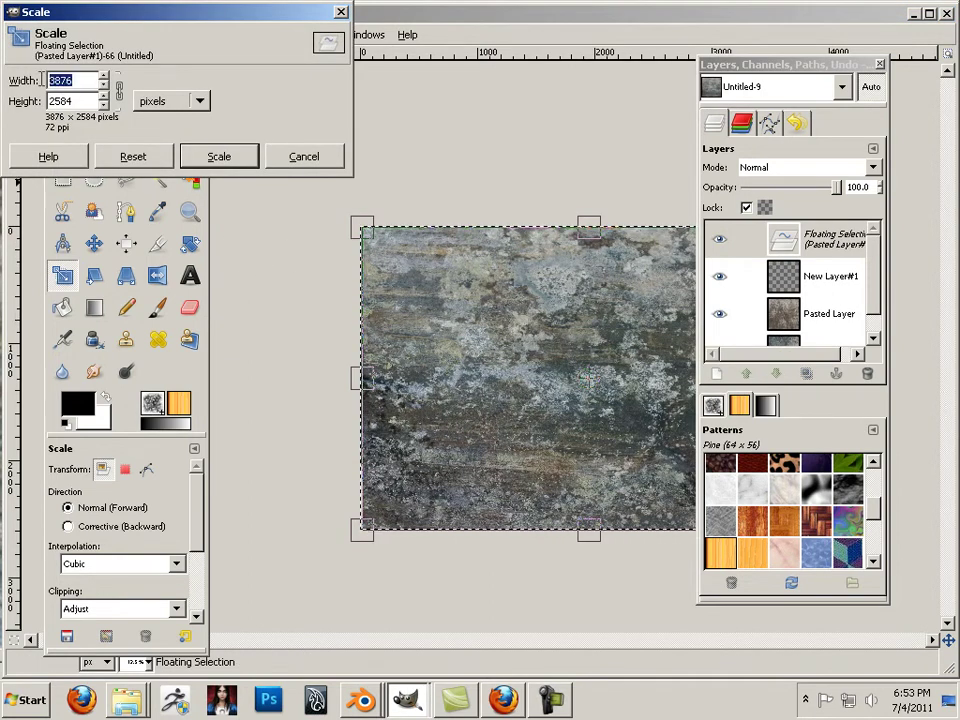
{"action": "type", "text": "2048"}
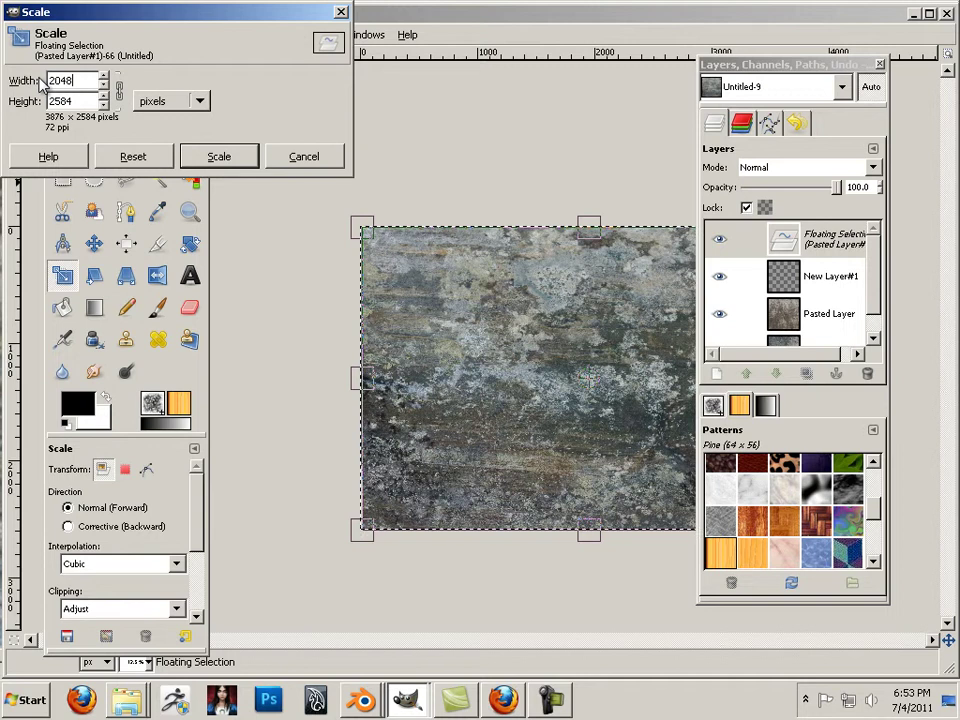
{"action": "left_click", "coordinate": [225, 156]}
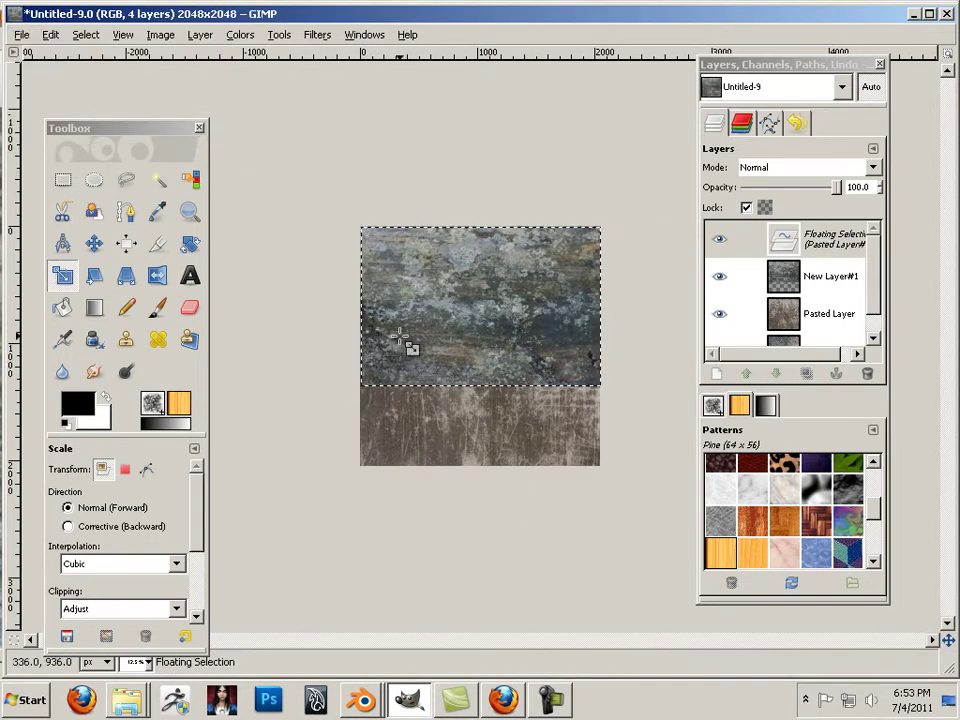
{"action": "left_click", "coordinate": [482, 364]}
{"action": "left_click_drag", "start_coordinate": [482, 383], "coordinate": [491, 489]}
{"action": "left_click_drag", "start_coordinate": [420, 394], "coordinate": [547, 370]}
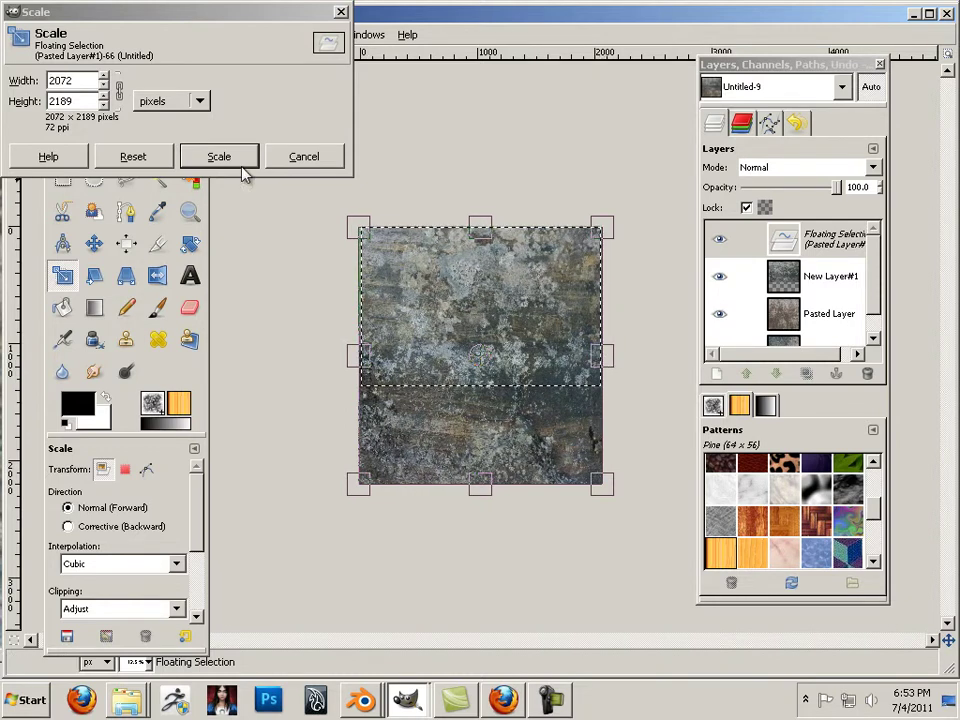
{"action": "left_click", "coordinate": [212, 156]}
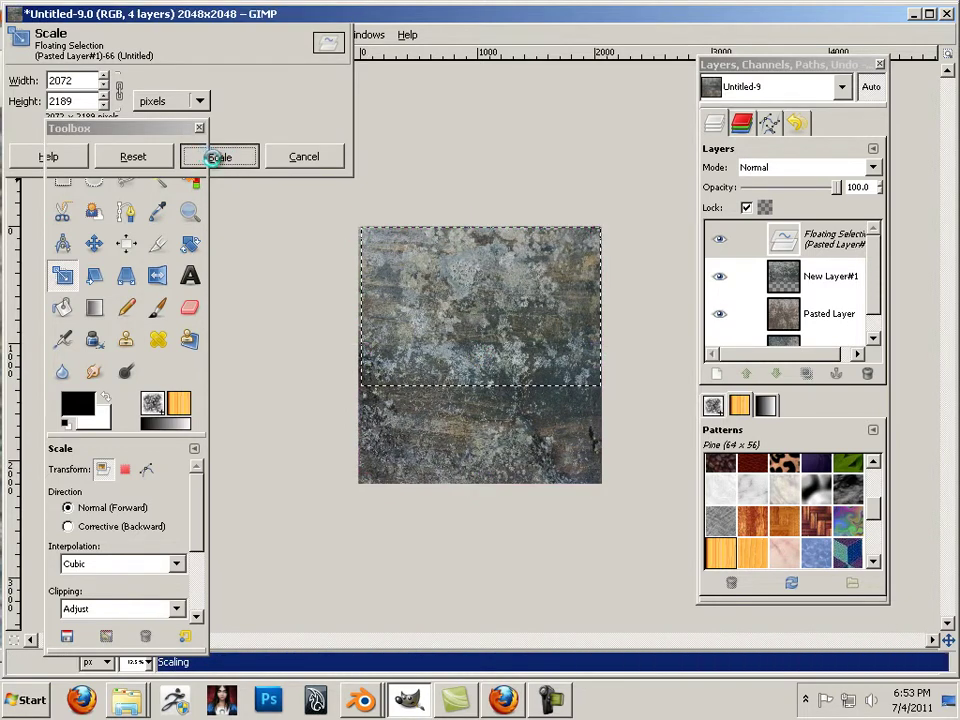
{"action": "left_click", "coordinate": [716, 373]}
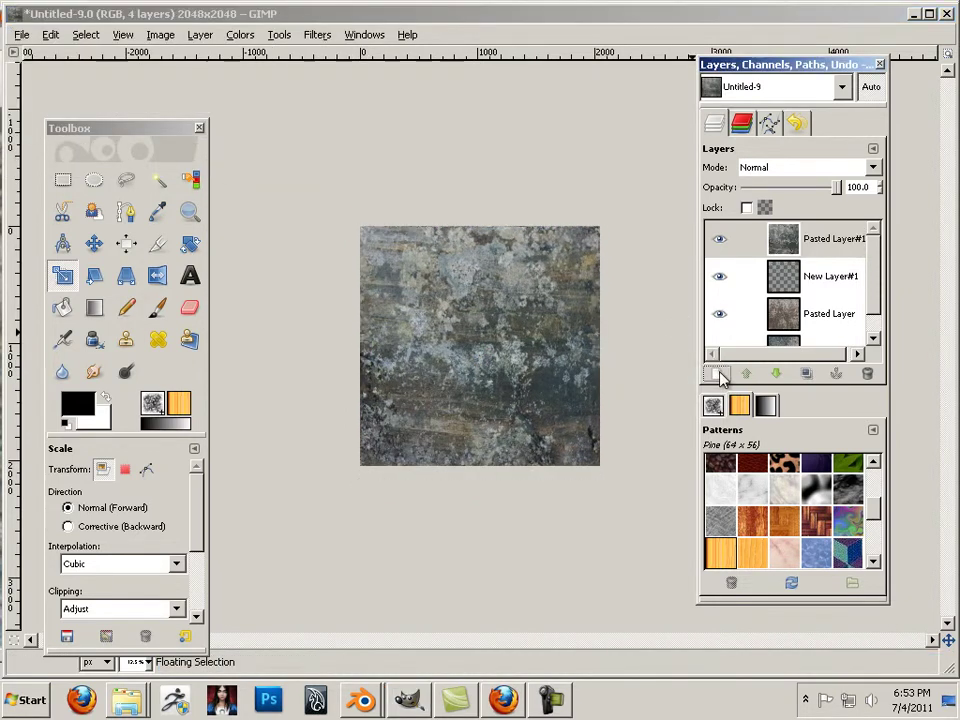
{"action": "left_click", "coordinate": [836, 287]}
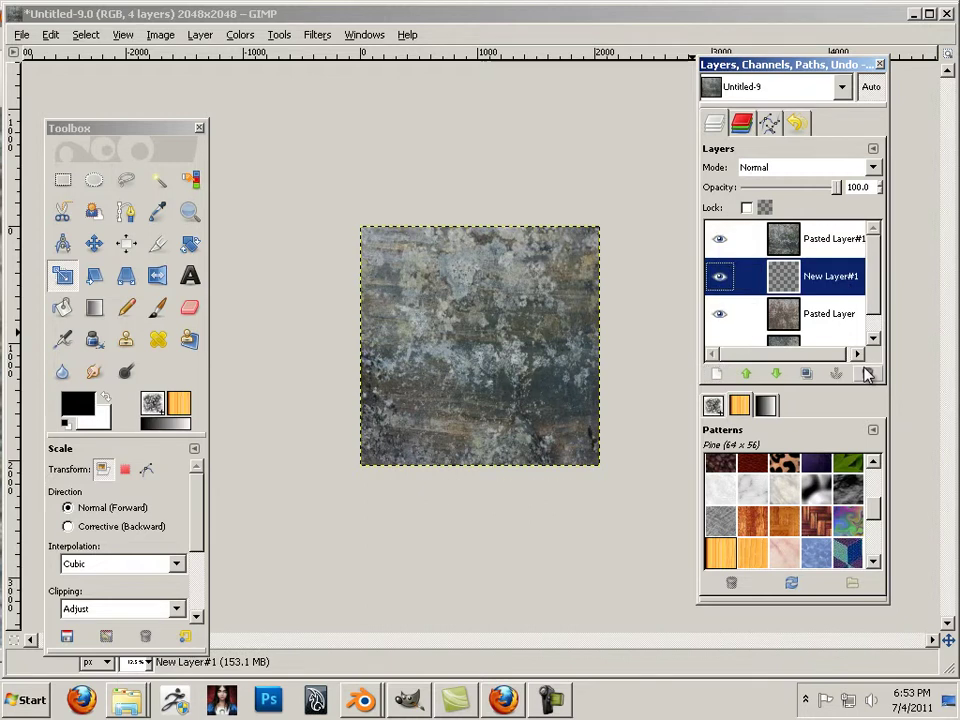
Delete the empty New Layer#1 and add a fresh transparent layer at the bottom of the stack.
{"action": "left_click", "coordinate": [867, 373]}
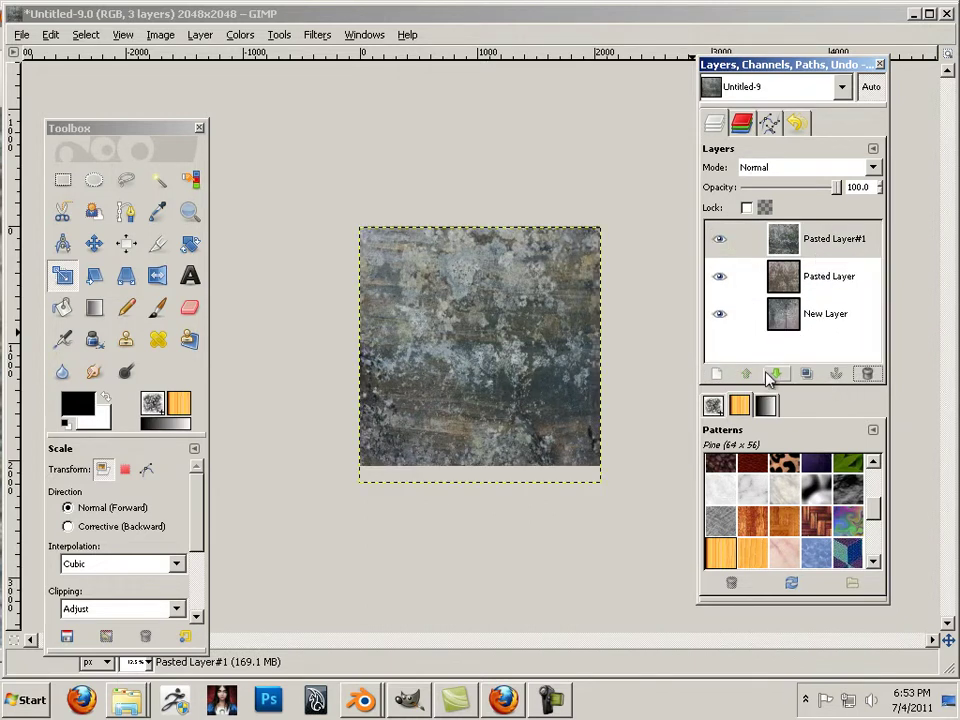
{"action": "left_click", "coordinate": [716, 374]}
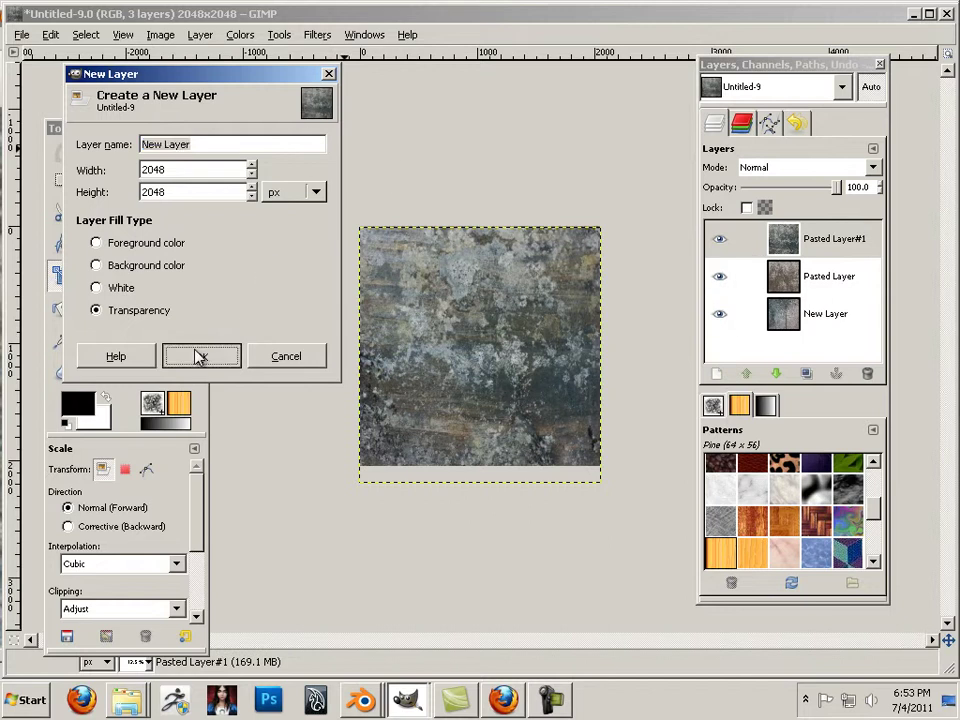
{"action": "left_click", "coordinate": [199, 356]}
{"action": "left_click_drag", "start_coordinate": [788, 240], "coordinate": [795, 322]}
{"action": "scroll", "coordinate": [790, 295], "scroll_direction": "up", "scroll_amount": 1}
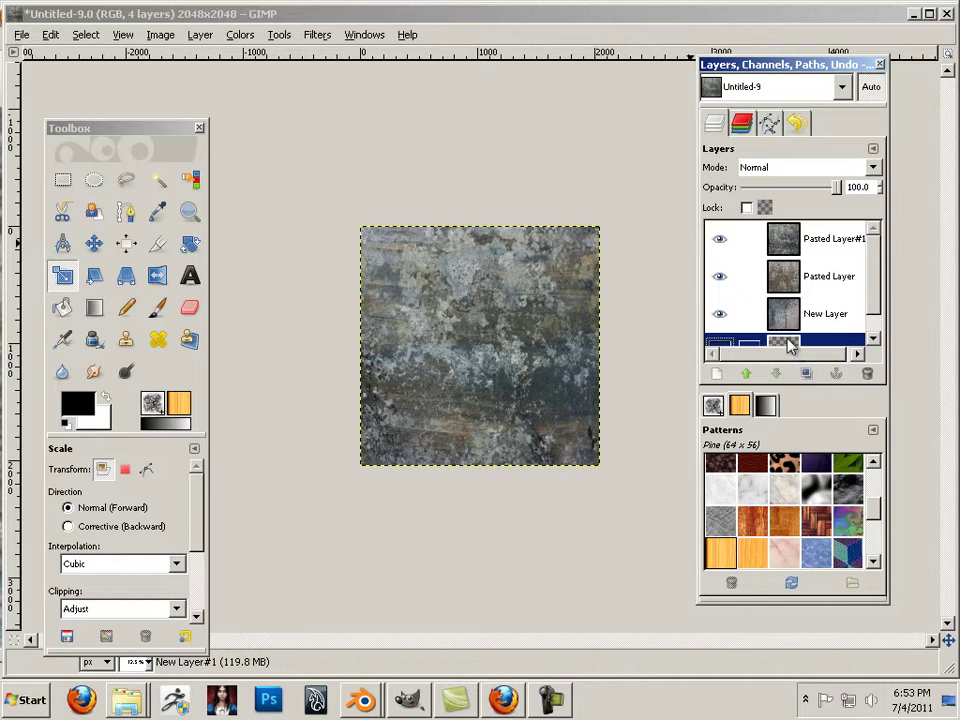
{"action": "left_click", "coordinate": [94, 181]}
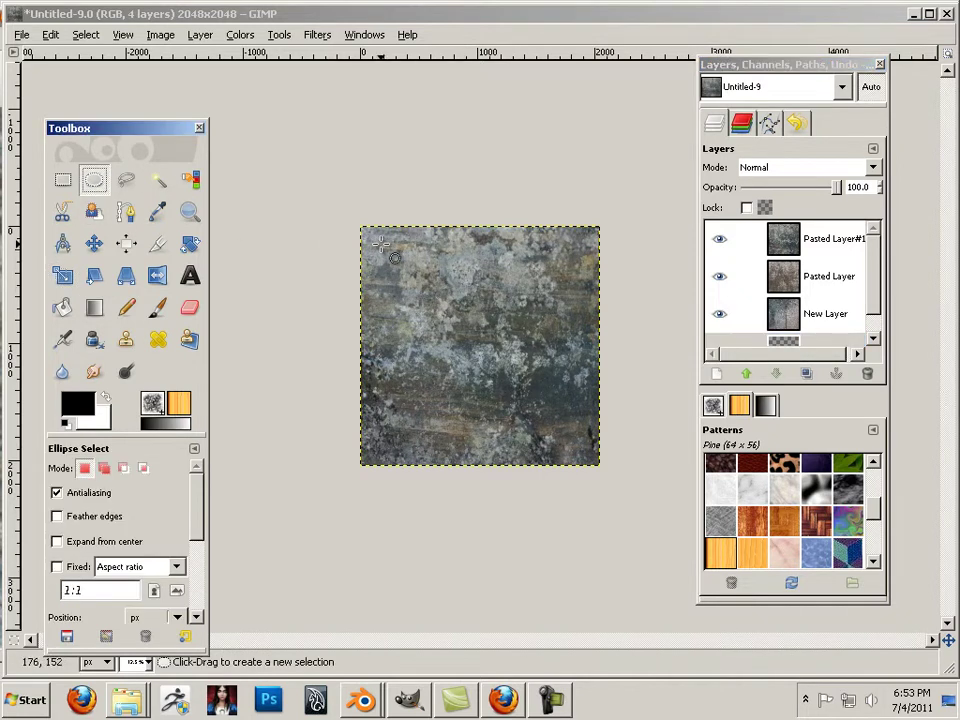
Draw a large circular selection over the centre of the texture.
{"action": "left_click_drag", "start_coordinate": [382, 248], "coordinate": [532, 411]}
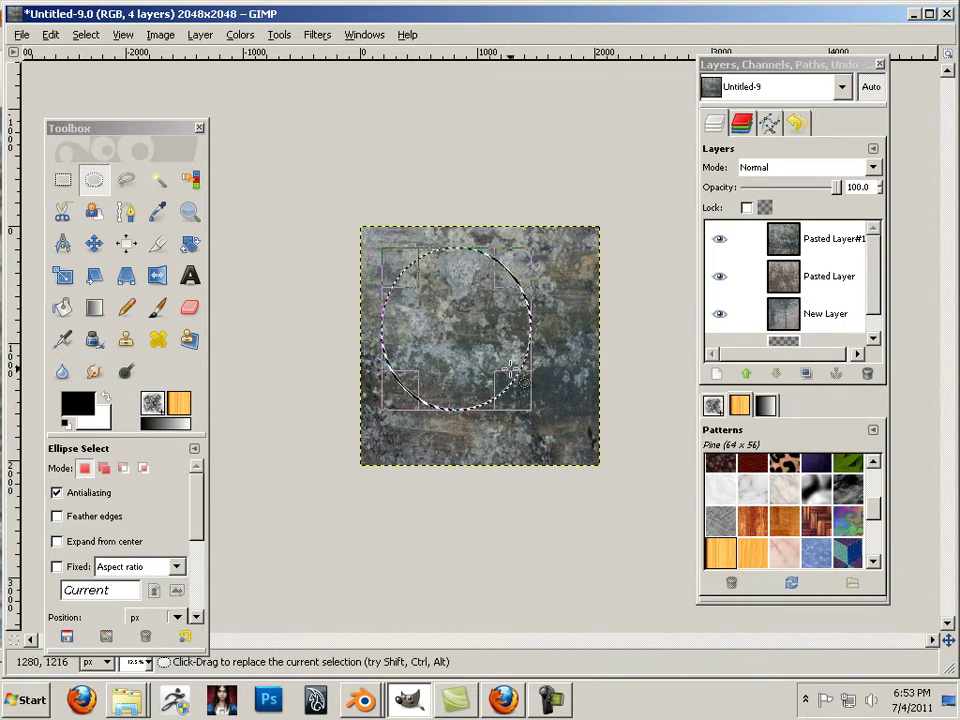
{"action": "left_click_drag", "start_coordinate": [471, 343], "coordinate": [489, 354]}
{"action": "left_click", "coordinate": [376, 254]}
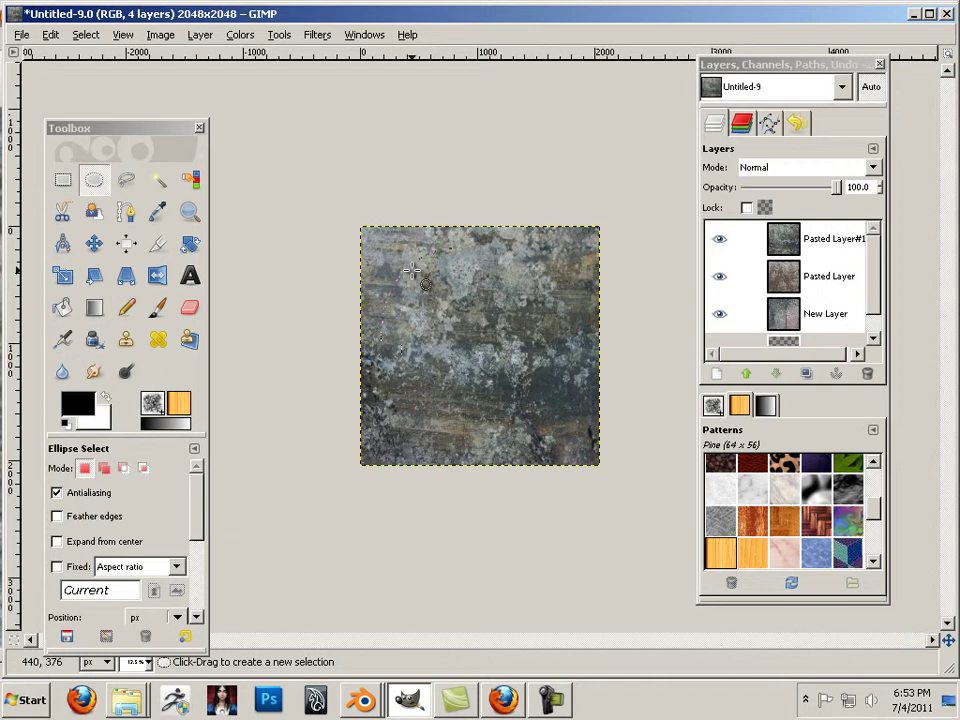
{"action": "left_click_drag", "start_coordinate": [395, 254], "coordinate": [569, 441]}
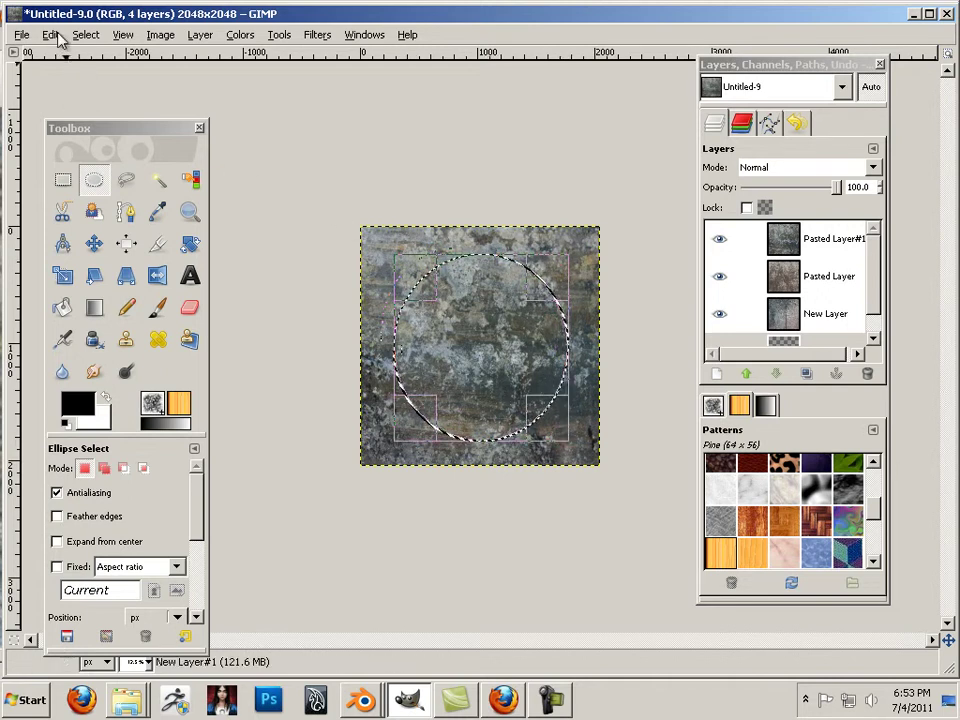
Feather the circle selection by 50 px.
{"action": "left_click", "coordinate": [86, 35]}
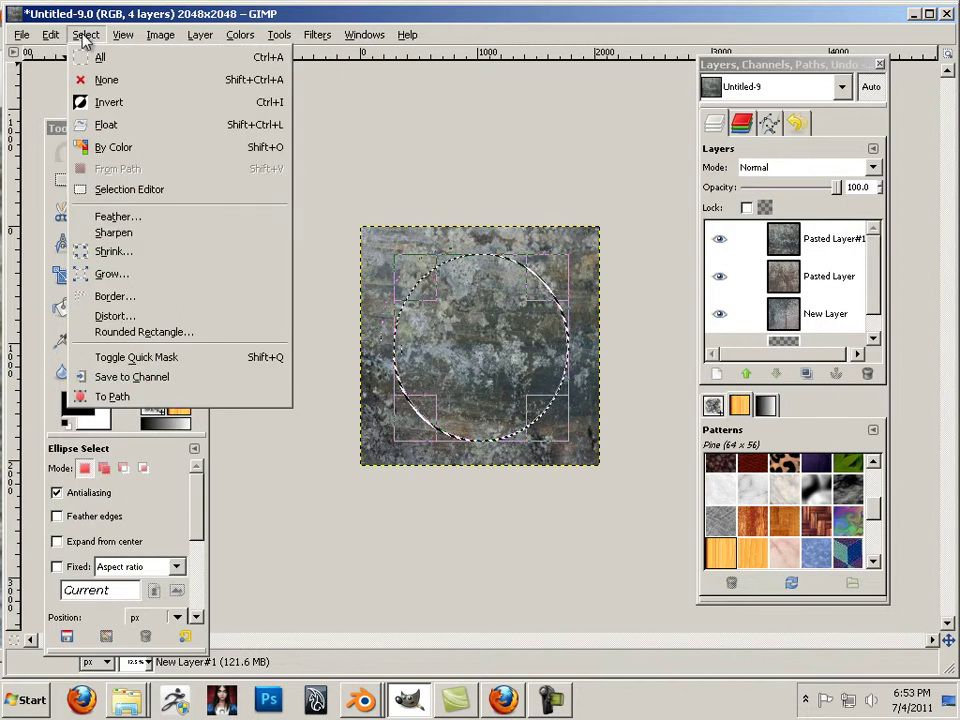
{"action": "left_click", "coordinate": [155, 220]}
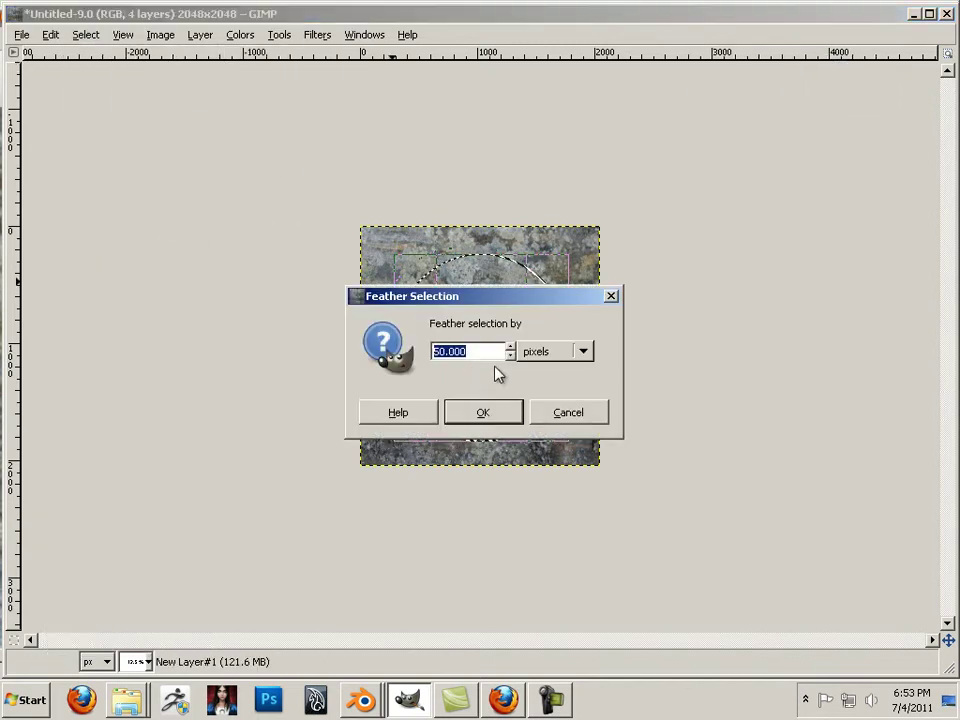
{"action": "left_click", "coordinate": [484, 414]}
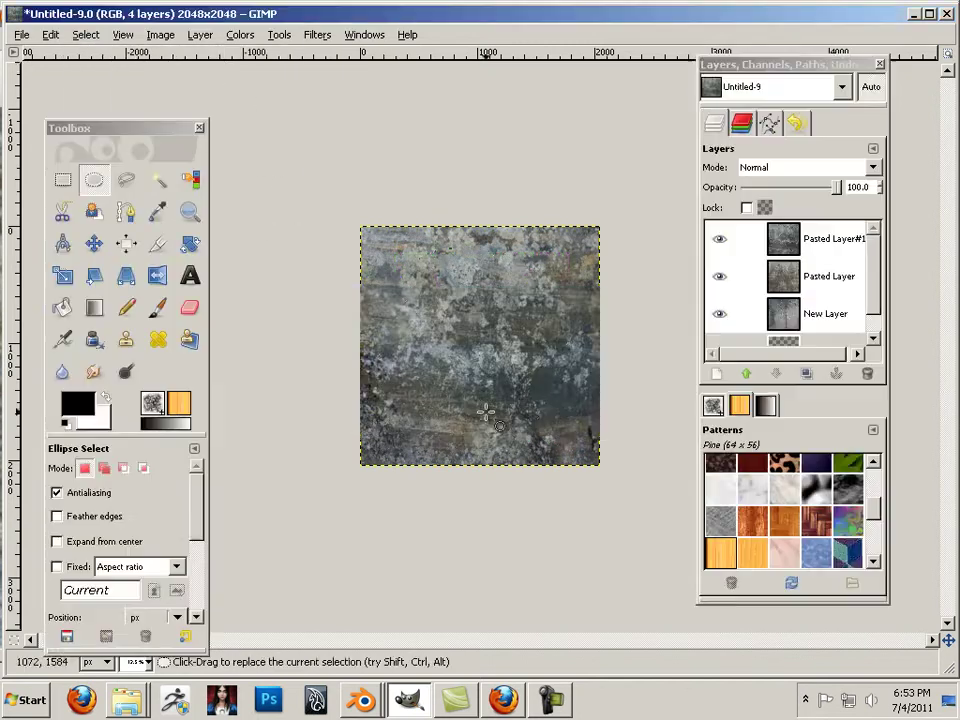
Invert the selection and clear Pasted Layer#1, Pasted Layer and New Layer outside the circle.
{"action": "left_click", "coordinate": [80, 38]}
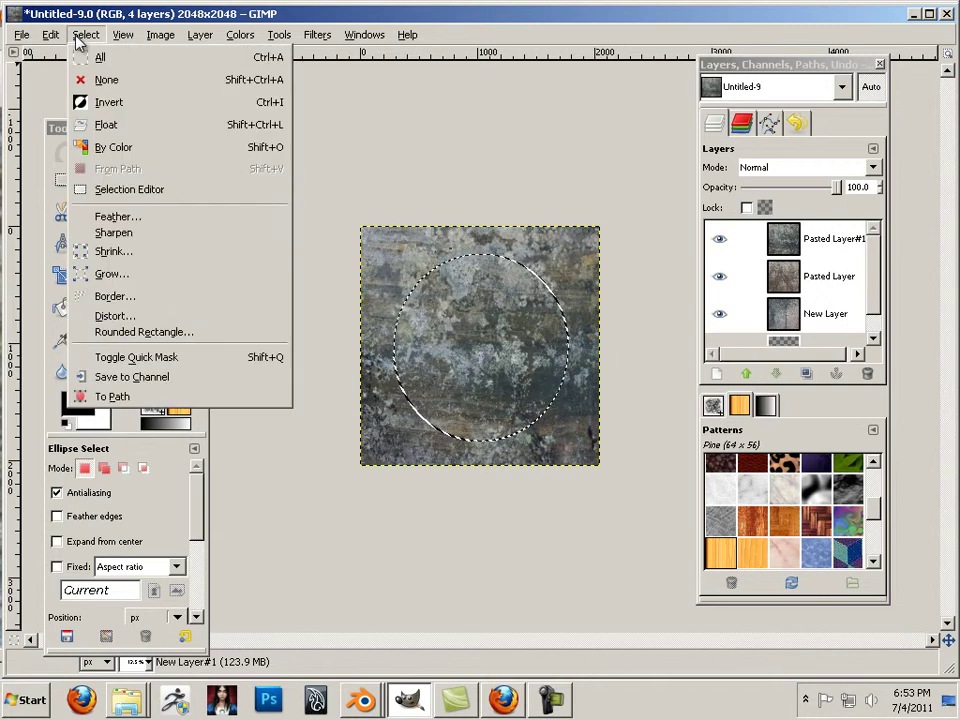
{"action": "left_click", "coordinate": [112, 102]}
{"action": "left_click", "coordinate": [827, 250]}
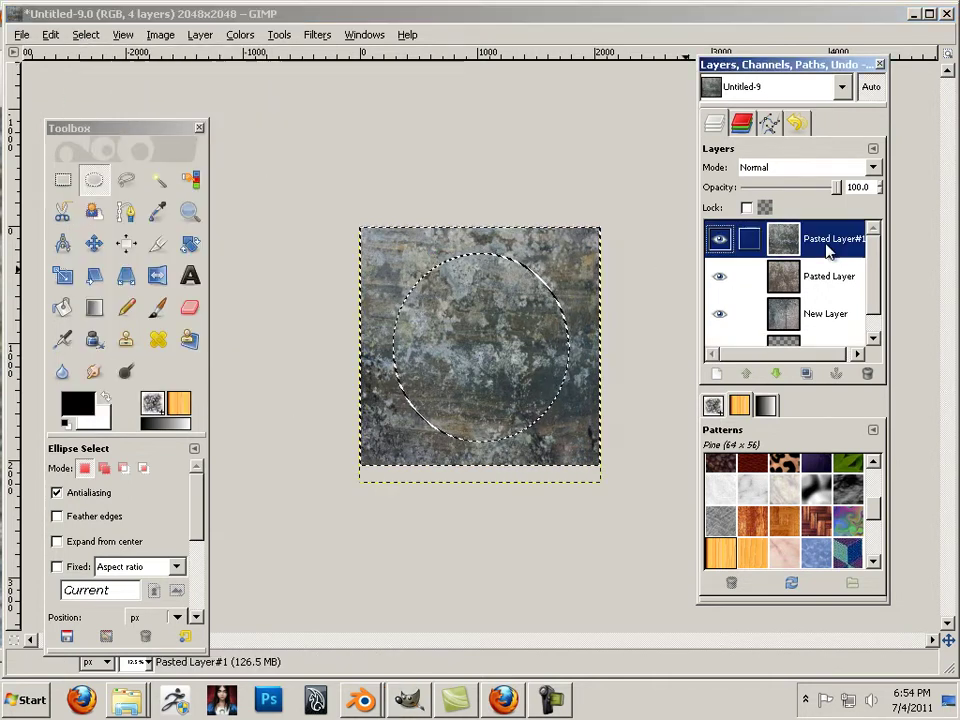
{"action": "key", "text": "Delete"}
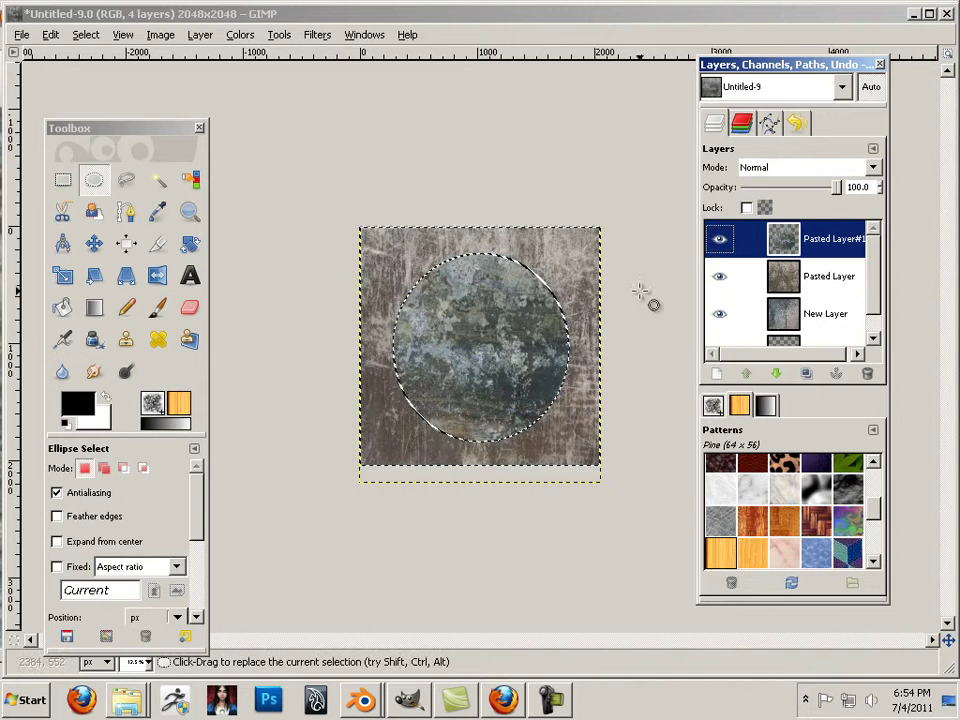
{"action": "left_click", "coordinate": [840, 276]}
{"action": "key", "text": "Delete"}
{"action": "left_click", "coordinate": [826, 314]}
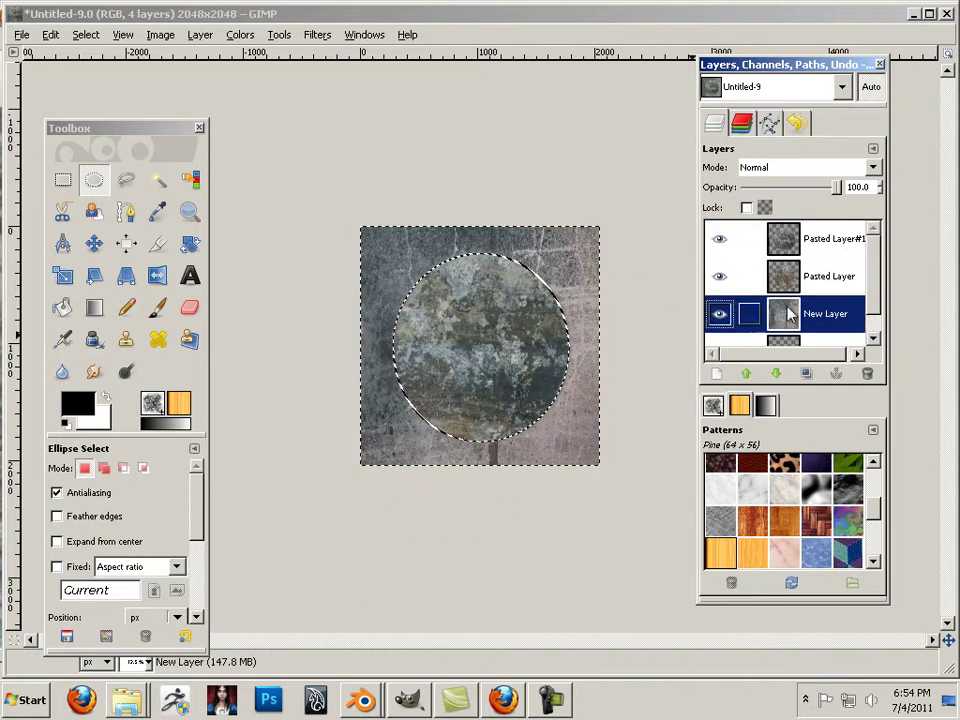
{"action": "key", "text": "Delete"}
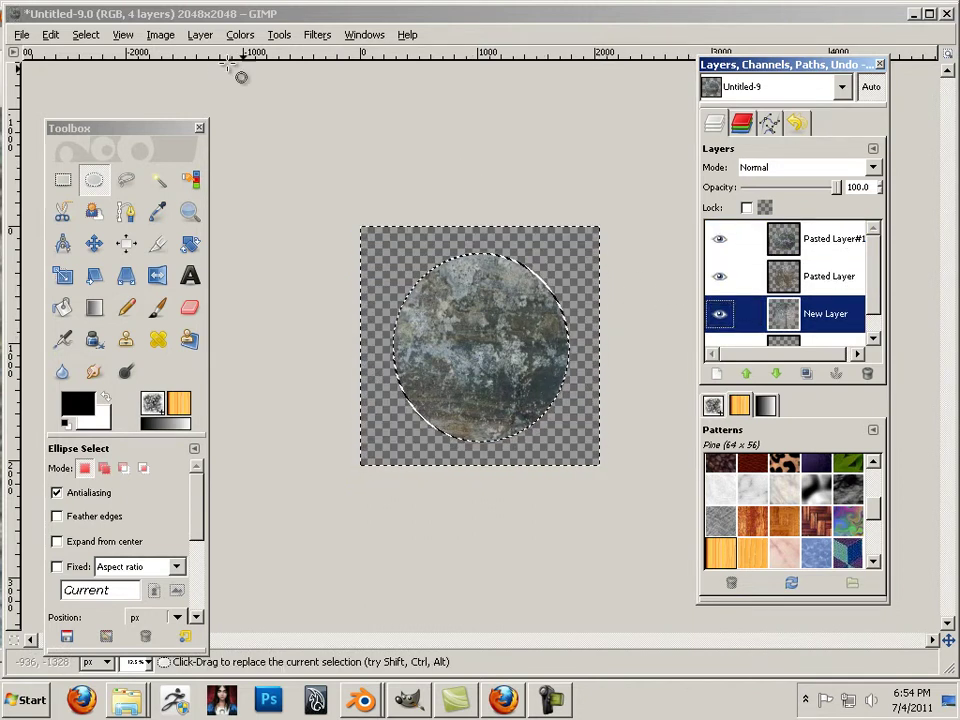
Deselect, then erase along the disc's right edge on Pasted Layer#1.
{"action": "left_click", "coordinate": [101, 35]}
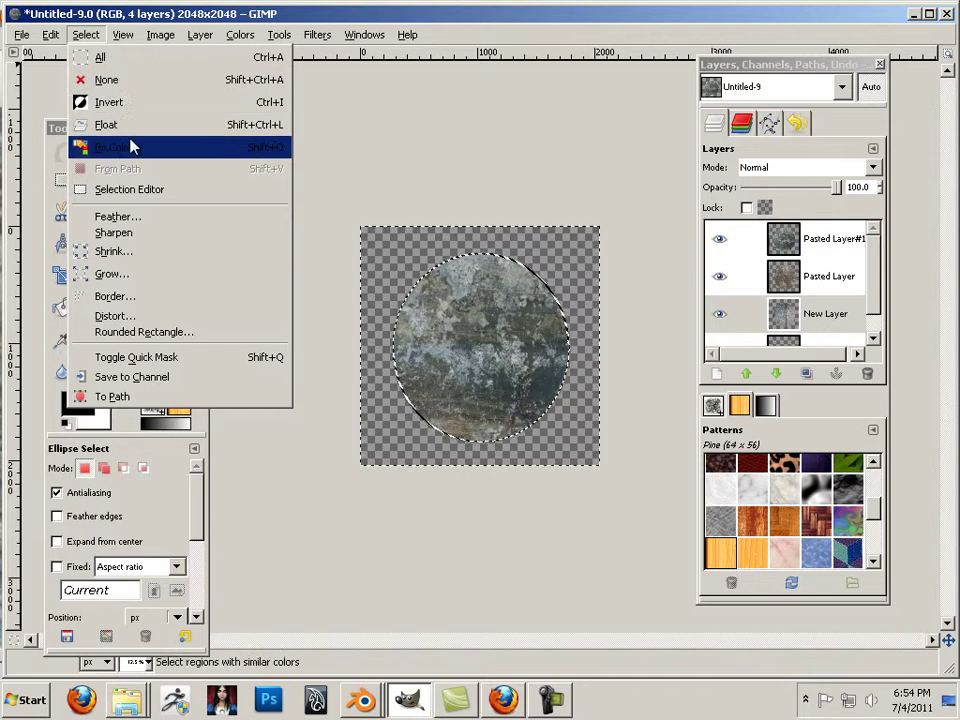
{"action": "left_click", "coordinate": [140, 81]}
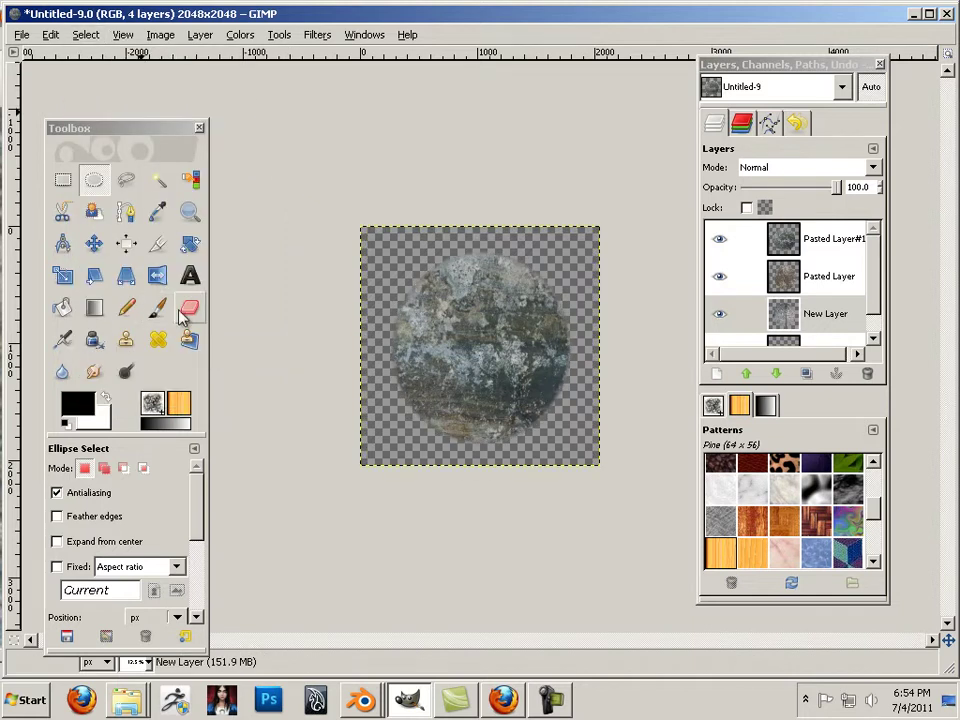
{"action": "left_click", "coordinate": [186, 313]}
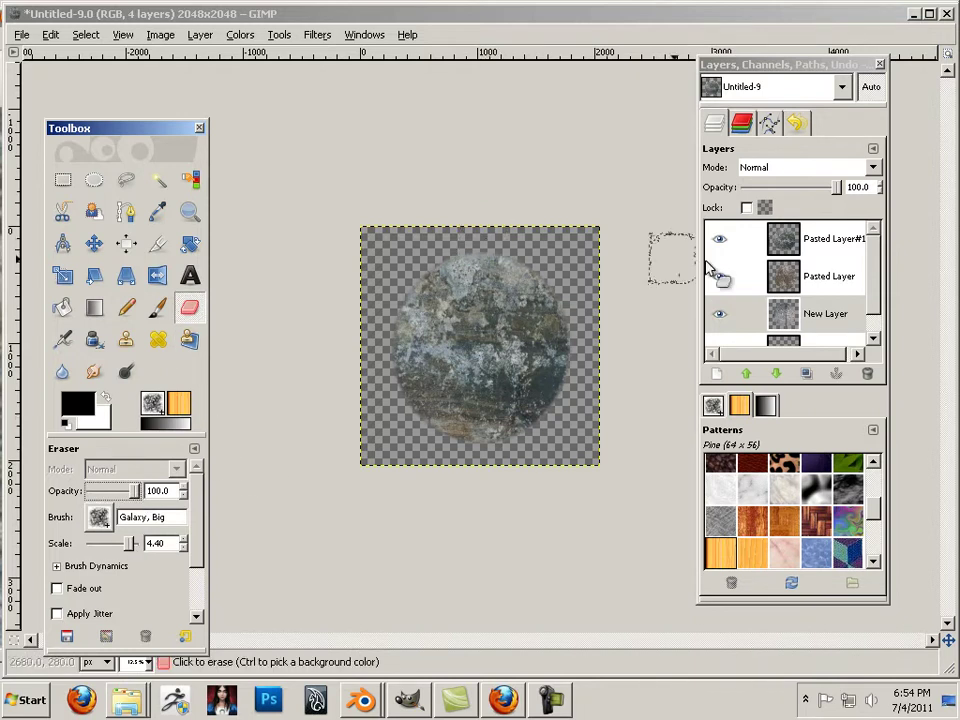
{"action": "left_click", "coordinate": [821, 245]}
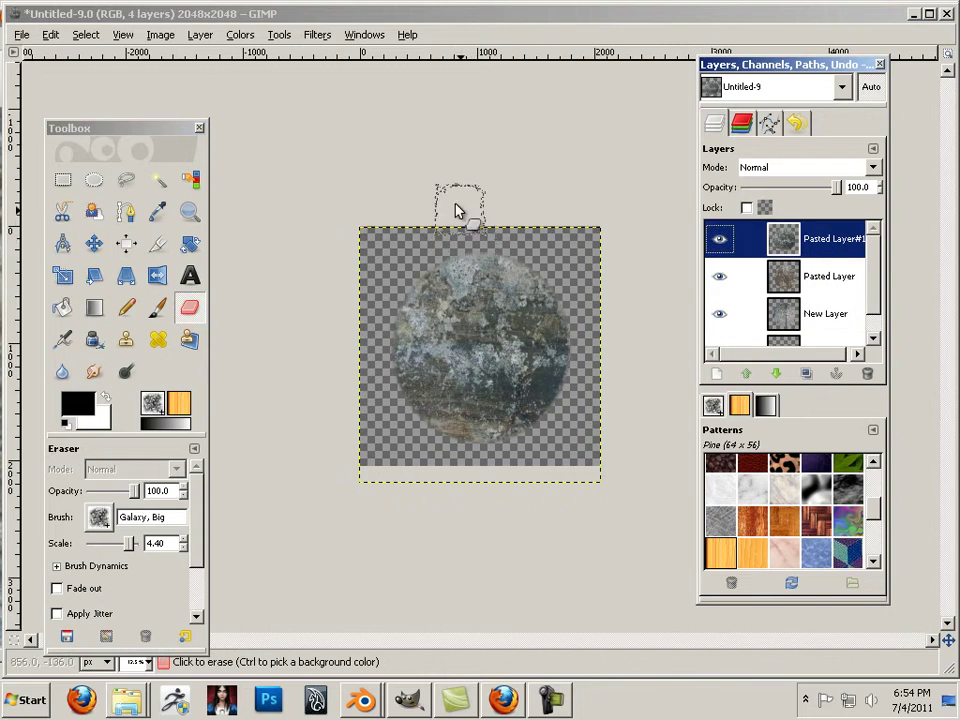
{"action": "left_click", "coordinate": [87, 35]}
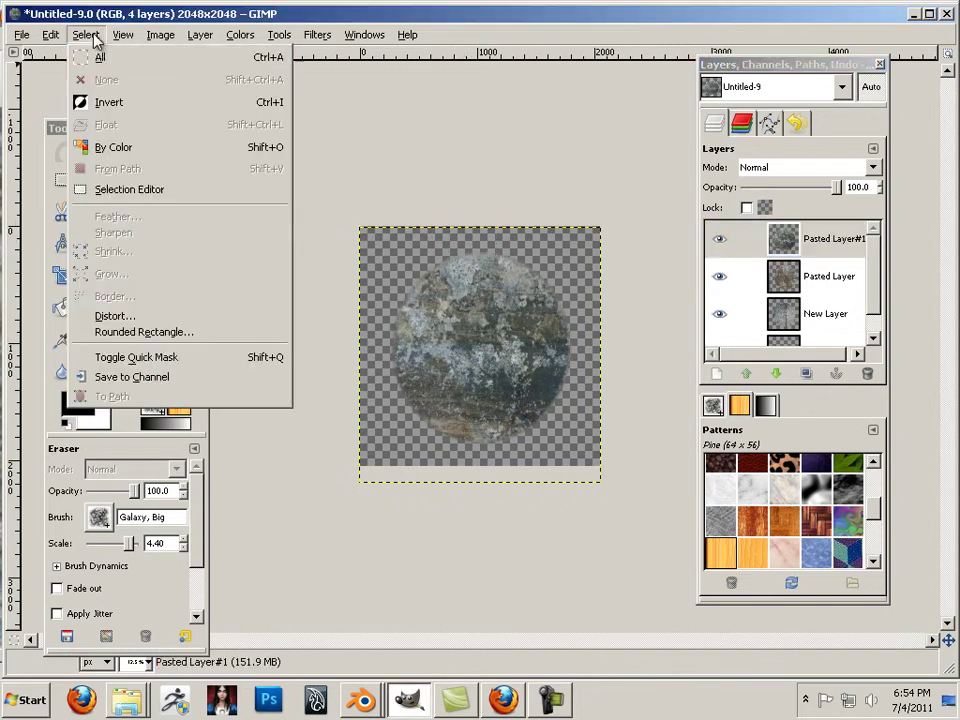
{"action": "left_click", "coordinate": [446, 170]}
{"action": "mouse_move", "coordinate": [511, 257]}
{"action": "left_mouse_down"}
{"action": "mouse_move", "coordinate": [574, 287]}
{"action": "mouse_move", "coordinate": [587, 337]}
{"action": "mouse_move", "coordinate": [581, 405]}
{"action": "mouse_move", "coordinate": [546, 439]}
{"action": "mouse_move", "coordinate": [515, 452]}
{"action": "left_mouse_up"}
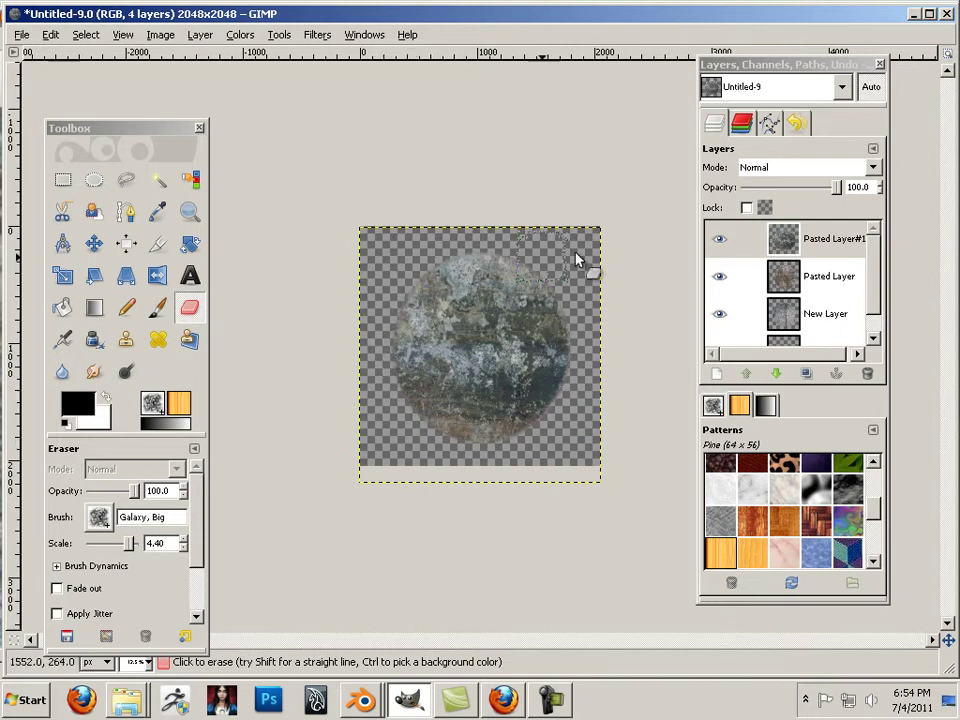
Hide Pasted Layer#1 and roughen the bottom and left rim of Pasted Layer.
{"action": "left_click", "coordinate": [798, 276]}
{"action": "left_click", "coordinate": [718, 239]}
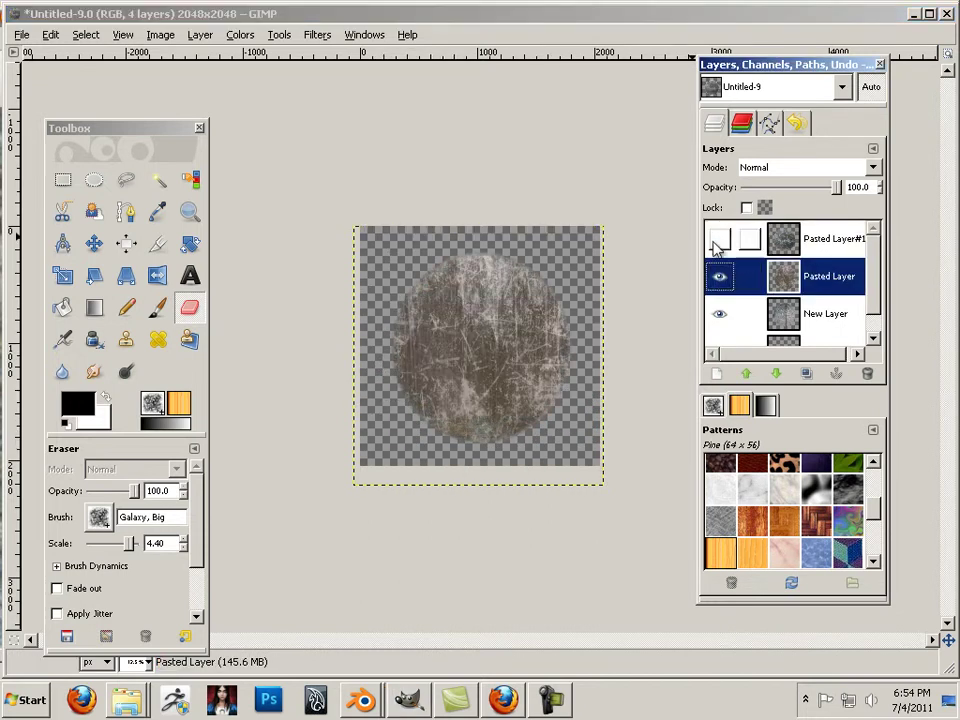
{"action": "left_click", "coordinate": [562, 270]}
{"action": "mouse_move", "coordinate": [565, 424]}
{"action": "left_mouse_down"}
{"action": "mouse_move", "coordinate": [445, 446]}
{"action": "mouse_move", "coordinate": [401, 424]}
{"action": "mouse_move", "coordinate": [392, 408]}
{"action": "mouse_move", "coordinate": [377, 321]}
{"action": "mouse_move", "coordinate": [400, 275]}
{"action": "mouse_move", "coordinate": [426, 252]}
{"action": "mouse_move", "coordinate": [470, 248]}
{"action": "left_mouse_up"}
Roughen New Layer's lower rim, then show Pasted Layer and Pasted Layer#1 again.
{"action": "left_click", "coordinate": [719, 276]}
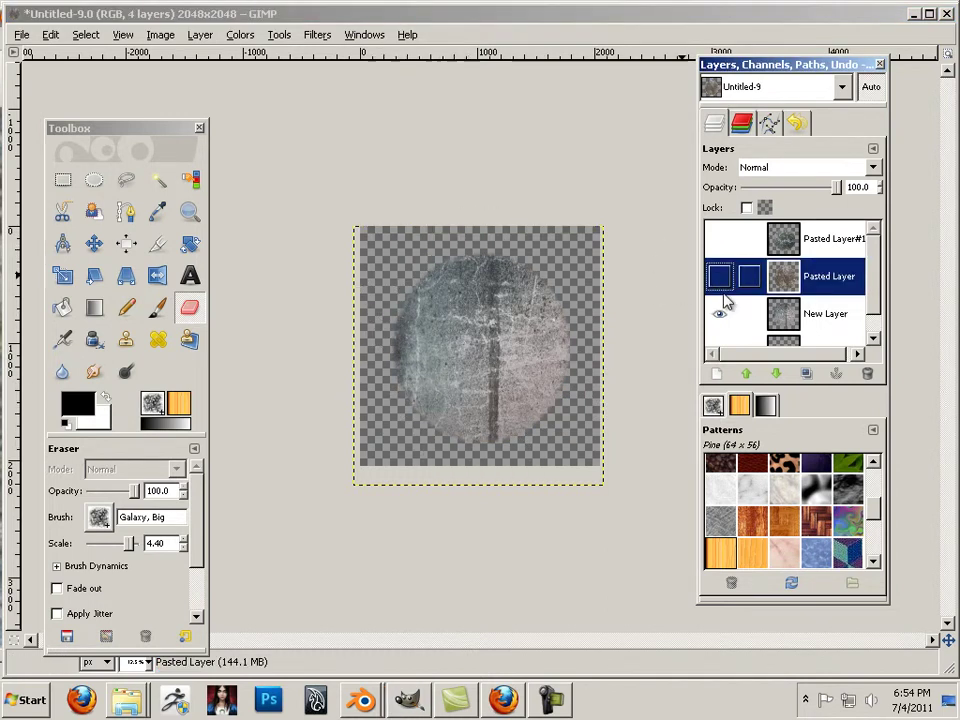
{"action": "left_click", "coordinate": [813, 318]}
{"action": "left_click", "coordinate": [510, 253]}
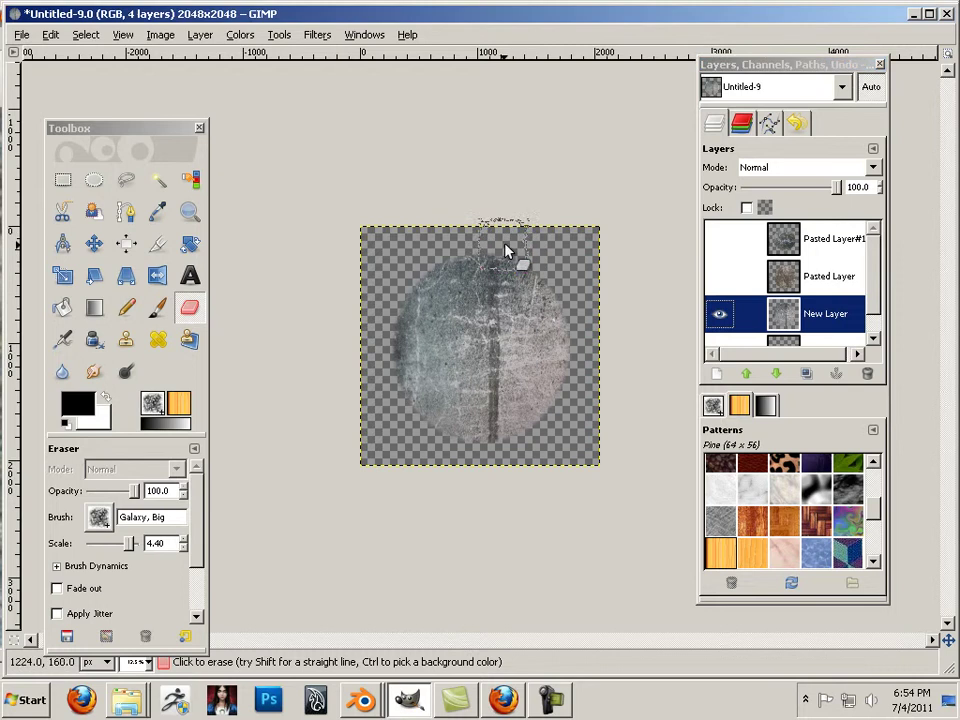
{"action": "mouse_move", "coordinate": [590, 319]}
{"action": "left_mouse_down"}
{"action": "mouse_move", "coordinate": [583, 381]}
{"action": "mouse_move", "coordinate": [565, 413]}
{"action": "mouse_move", "coordinate": [527, 444]}
{"action": "mouse_move", "coordinate": [473, 453]}
{"action": "mouse_move", "coordinate": [400, 432]}
{"action": "mouse_move", "coordinate": [389, 414]}
{"action": "mouse_move", "coordinate": [381, 325]}
{"action": "left_mouse_up"}
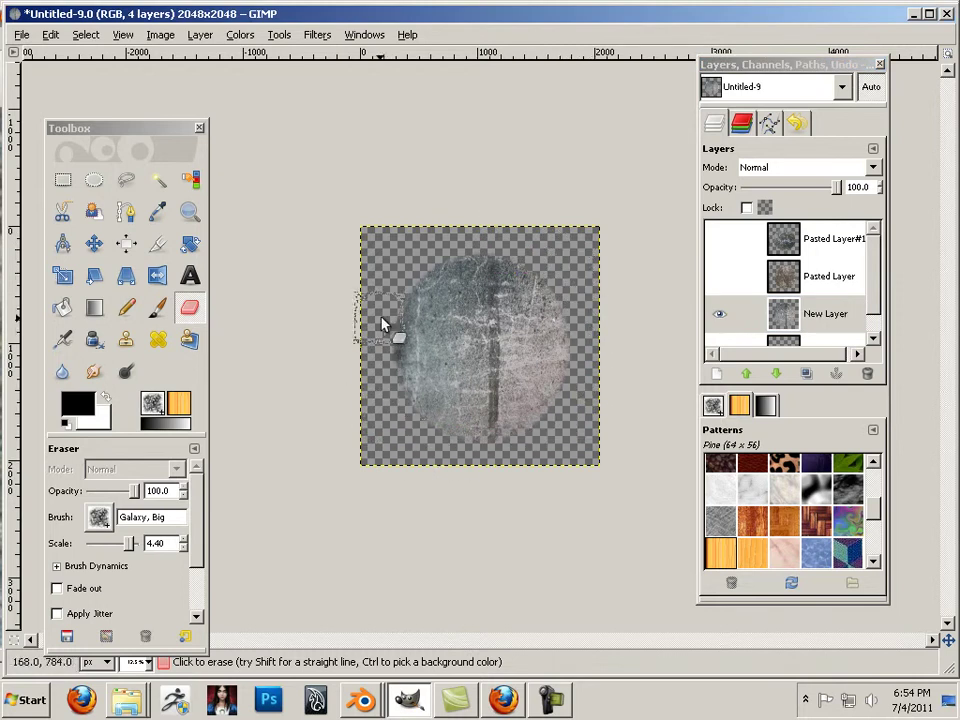
{"action": "left_click", "coordinate": [721, 275]}
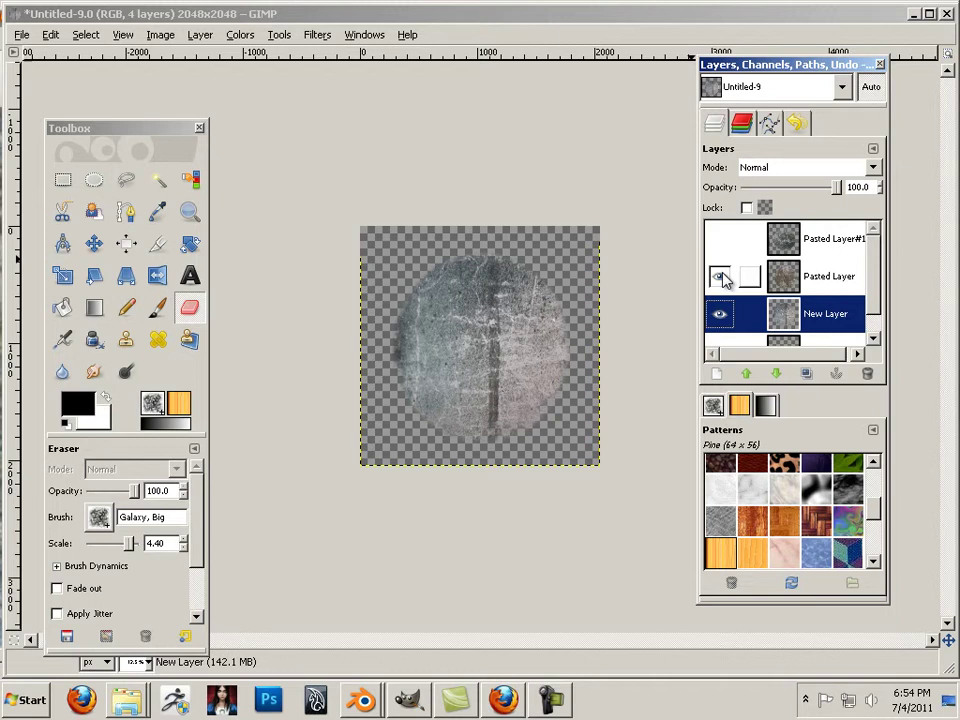
{"action": "left_click", "coordinate": [722, 242]}
{"action": "left_click", "coordinate": [848, 252]}
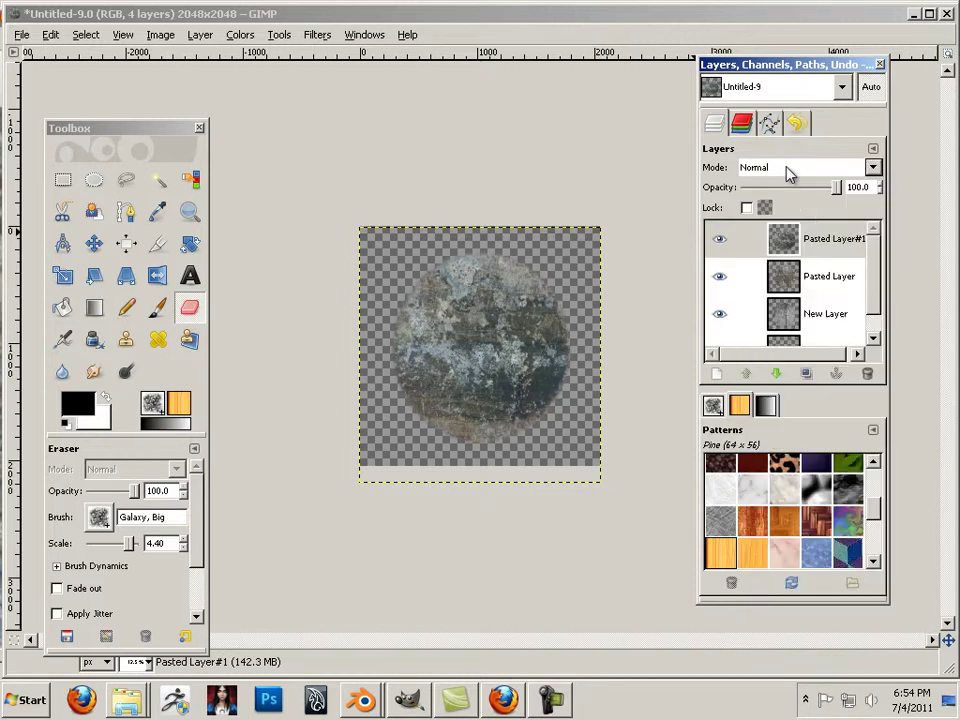
Set Pasted Layer#1's blend mode to Hard light.
{"action": "scroll", "coordinate": [788, 174], "scroll_direction": "down", "scroll_amount": 2}
{"action": "scroll", "coordinate": [788, 174], "scroll_direction": "up", "scroll_amount": 1}
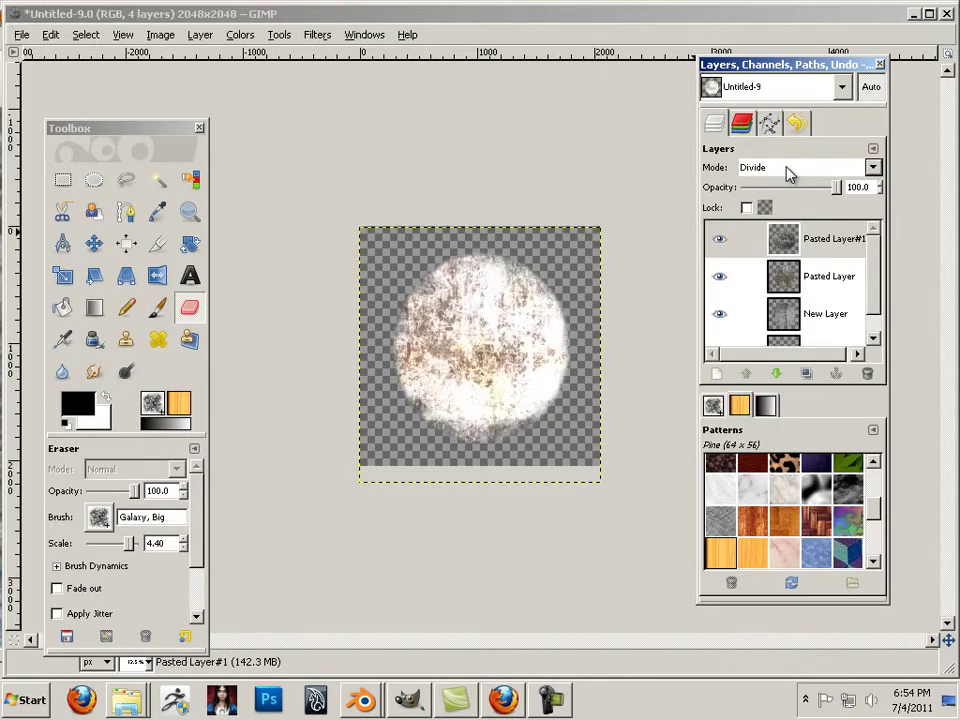
{"action": "scroll", "coordinate": [790, 174], "scroll_direction": "down", "scroll_amount": 1}
{"action": "scroll", "coordinate": [788, 174], "scroll_direction": "down", "scroll_amount": 2}
{"action": "scroll", "coordinate": [788, 174], "scroll_direction": "up", "scroll_amount": 1}
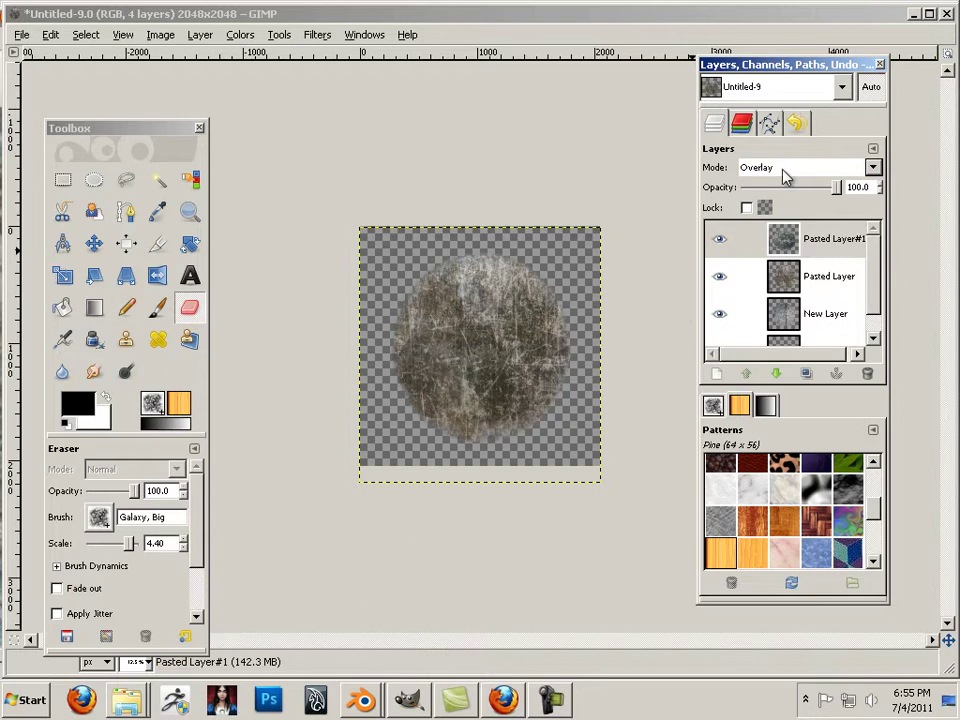
{"action": "scroll", "coordinate": [785, 175], "scroll_direction": "down", "scroll_amount": 1}
{"action": "scroll", "coordinate": [785, 175], "scroll_direction": "down", "scroll_amount": 2}
{"action": "scroll", "coordinate": [785, 175], "scroll_direction": "up", "scroll_amount": 1}
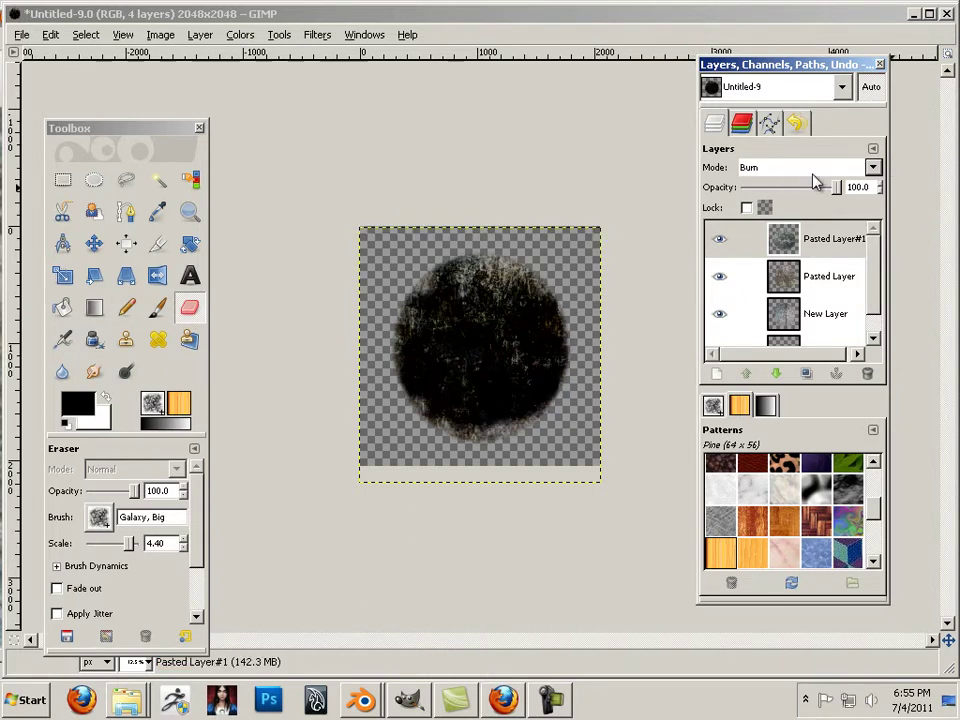
{"action": "scroll", "coordinate": [806, 176], "scroll_direction": "down", "scroll_amount": 2}
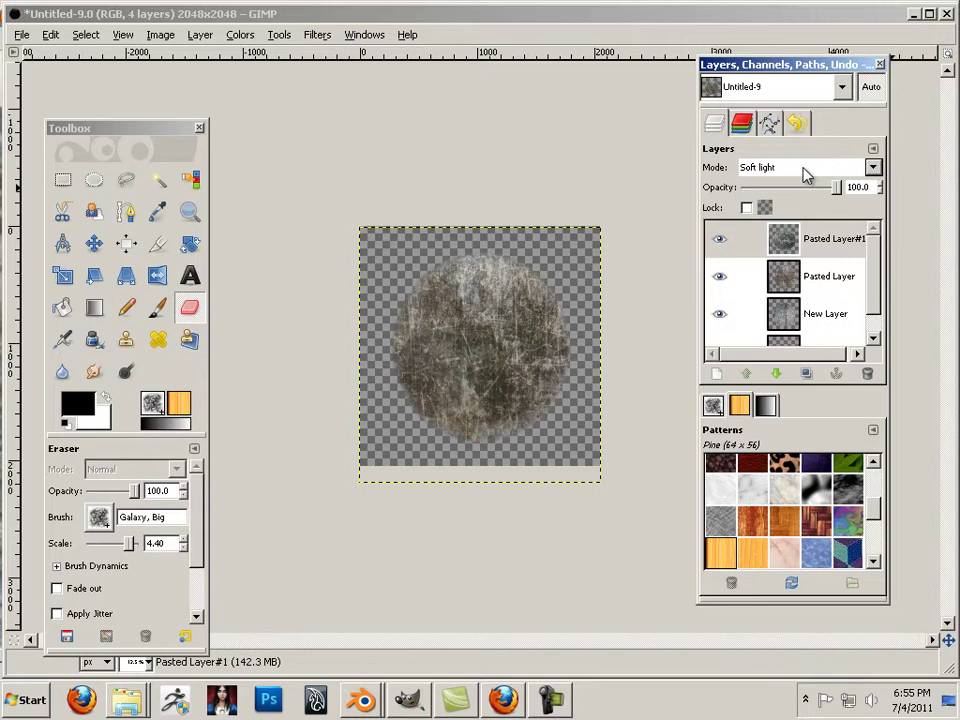
{"action": "scroll", "coordinate": [806, 176], "scroll_direction": "up", "scroll_amount": 2}
{"action": "scroll", "coordinate": [806, 176], "scroll_direction": "down", "scroll_amount": 1}
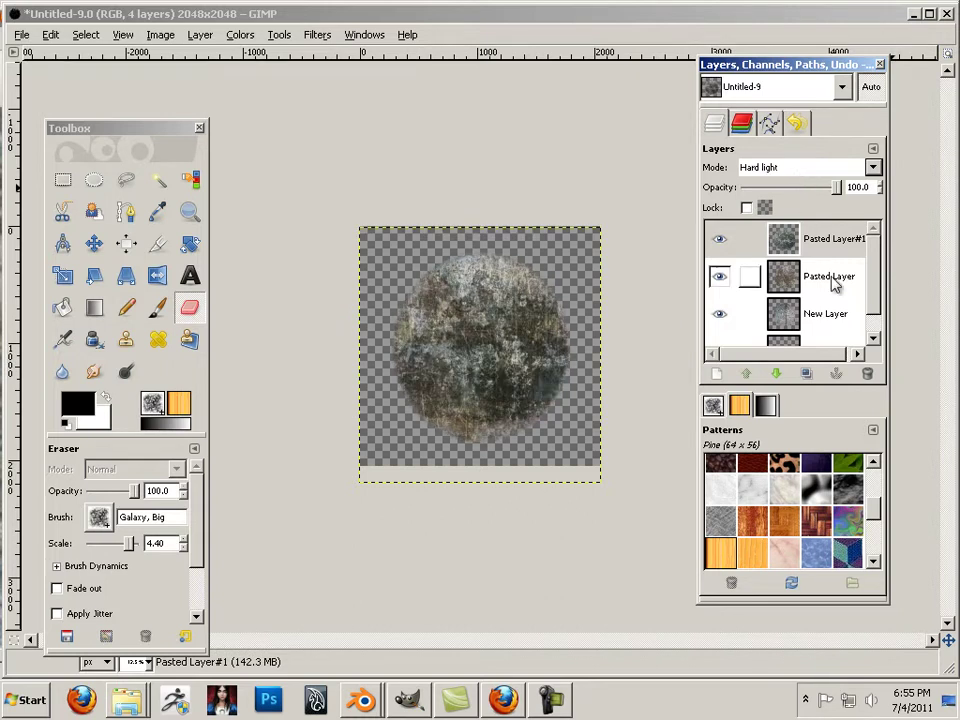
Try other blend modes on Pasted Layer and leave it on Normal.
{"action": "left_click", "coordinate": [835, 282]}
{"action": "left_click", "coordinate": [789, 176]}
{"action": "left_click", "coordinate": [790, 176]}
{"action": "scroll", "coordinate": [790, 176], "scroll_direction": "down", "scroll_amount": 4}
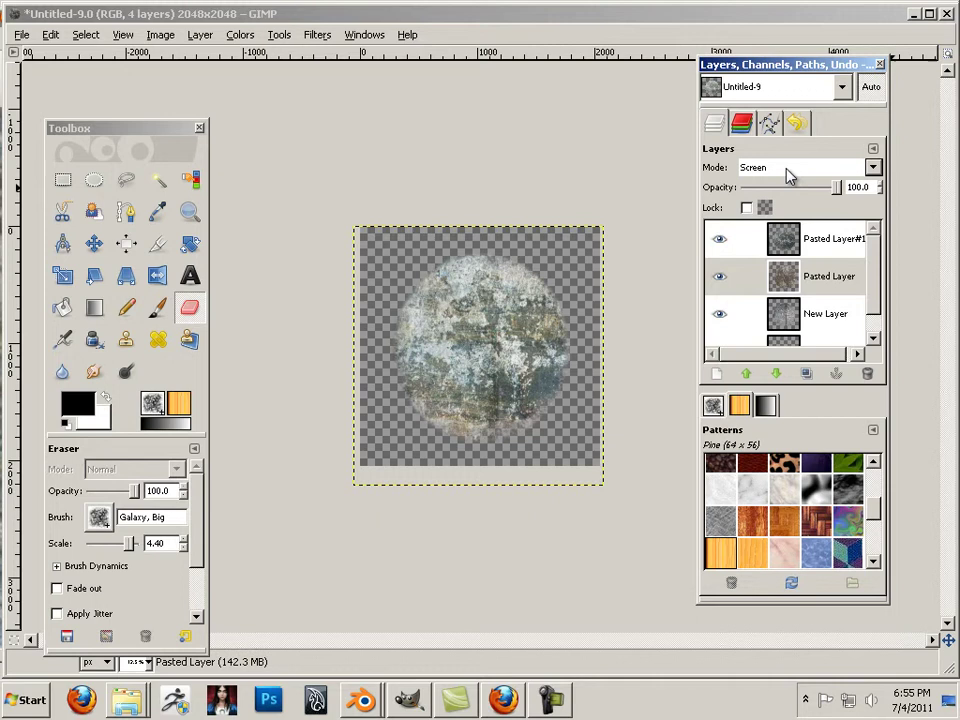
{"action": "scroll", "coordinate": [790, 176], "scroll_direction": "down", "scroll_amount": 4}
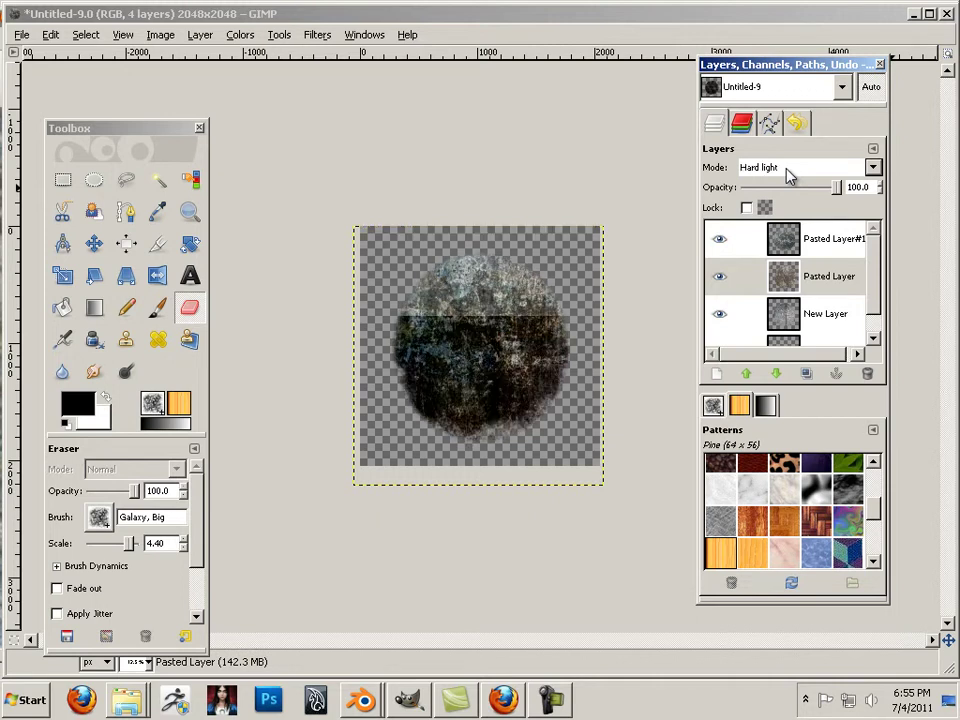
{"action": "scroll", "coordinate": [790, 176], "scroll_direction": "down", "scroll_amount": 2}
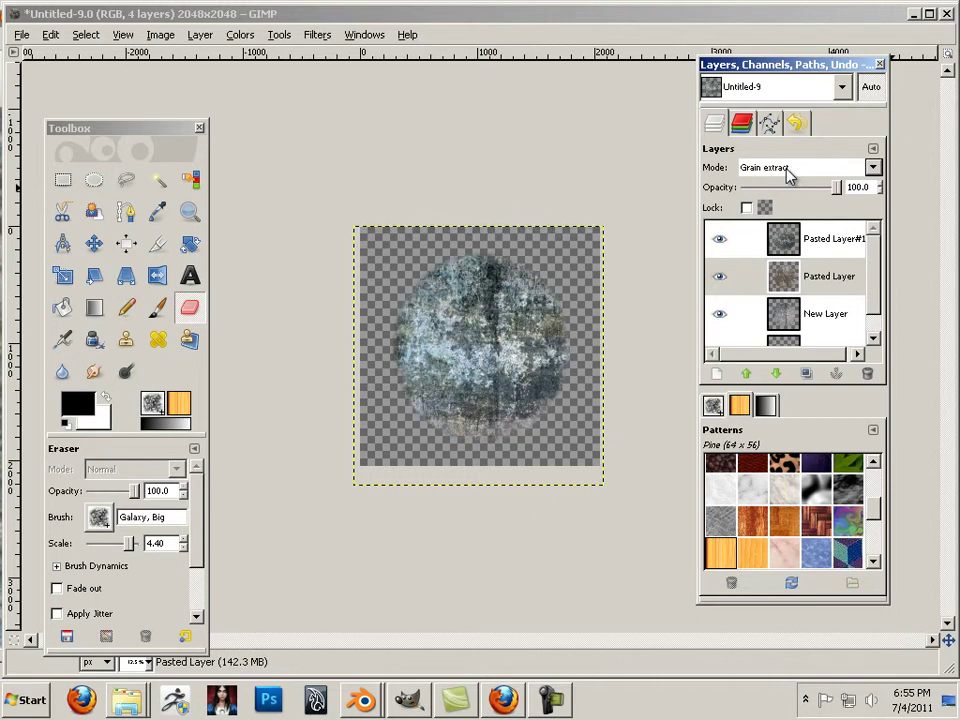
{"action": "scroll", "coordinate": [790, 176], "scroll_direction": "down", "scroll_amount": 3}
{"action": "scroll", "coordinate": [790, 176], "scroll_direction": "down", "scroll_amount": 3}
{"action": "scroll", "coordinate": [790, 176], "scroll_direction": "up", "scroll_amount": 2}
{"action": "scroll", "coordinate": [790, 176], "scroll_direction": "up", "scroll_amount": 14}
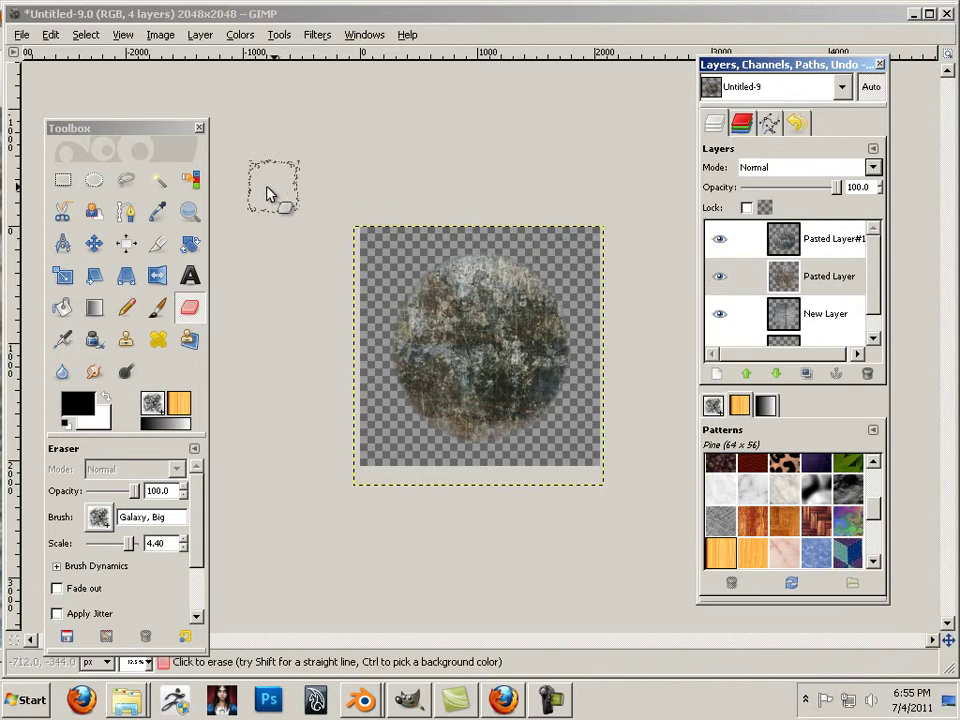
Hide the docks and browse Save As to the share's My Series > Texture WIP series > Unit 4.
{"action": "left_click", "coordinate": [21, 34]}
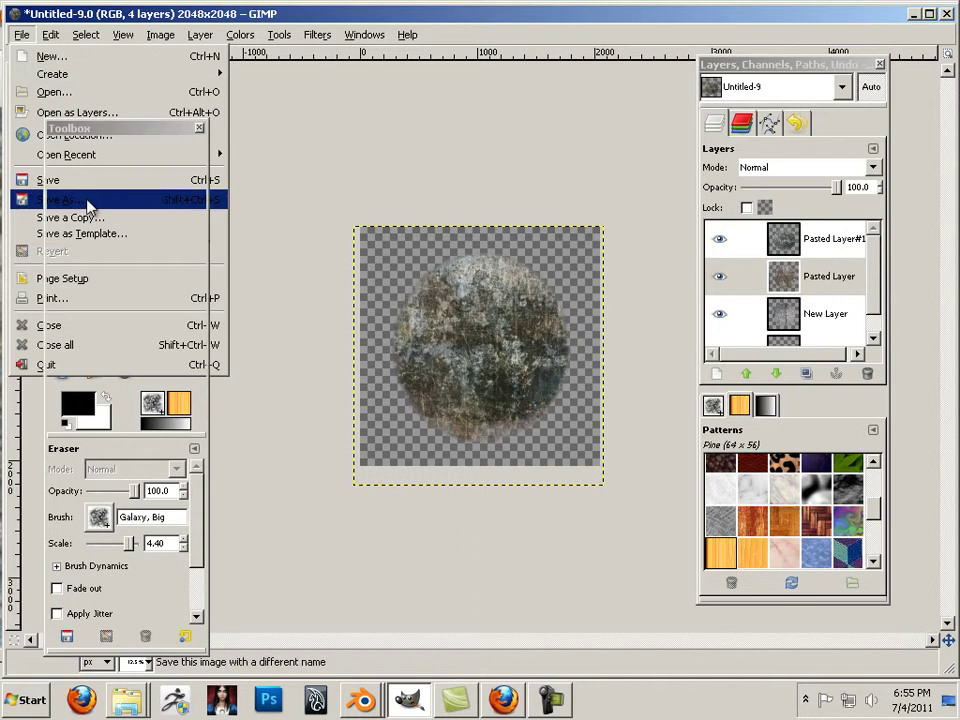
{"action": "key", "text": "Escape"}
{"action": "key", "text": "Tab"}
{"action": "key", "text": "ctrl+s"}
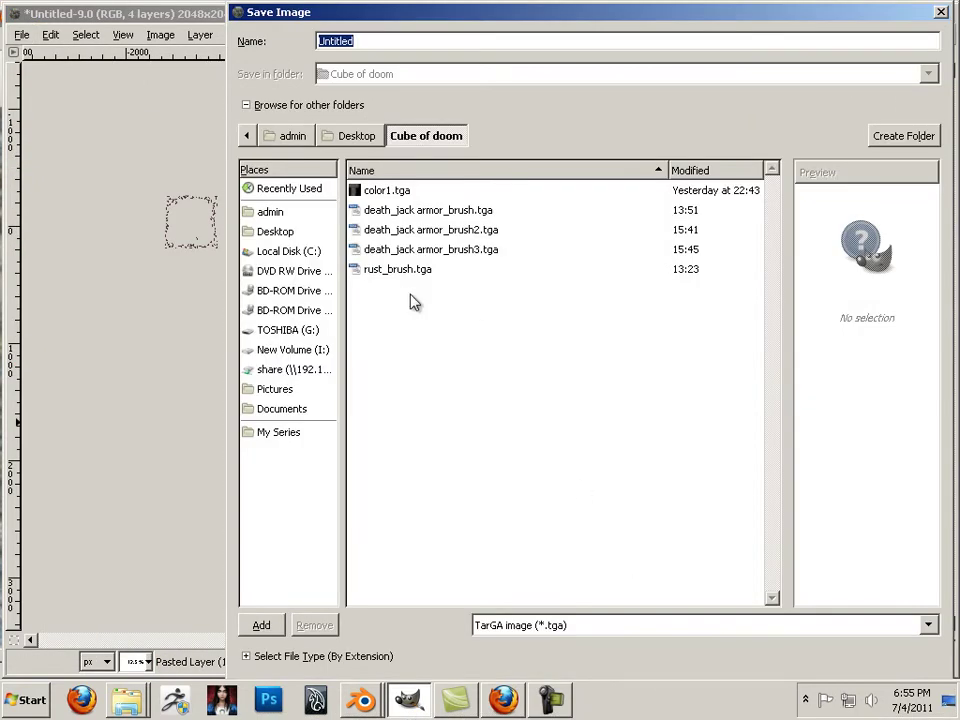
{"action": "left_click", "coordinate": [285, 347]}
{"action": "left_click", "coordinate": [291, 370]}
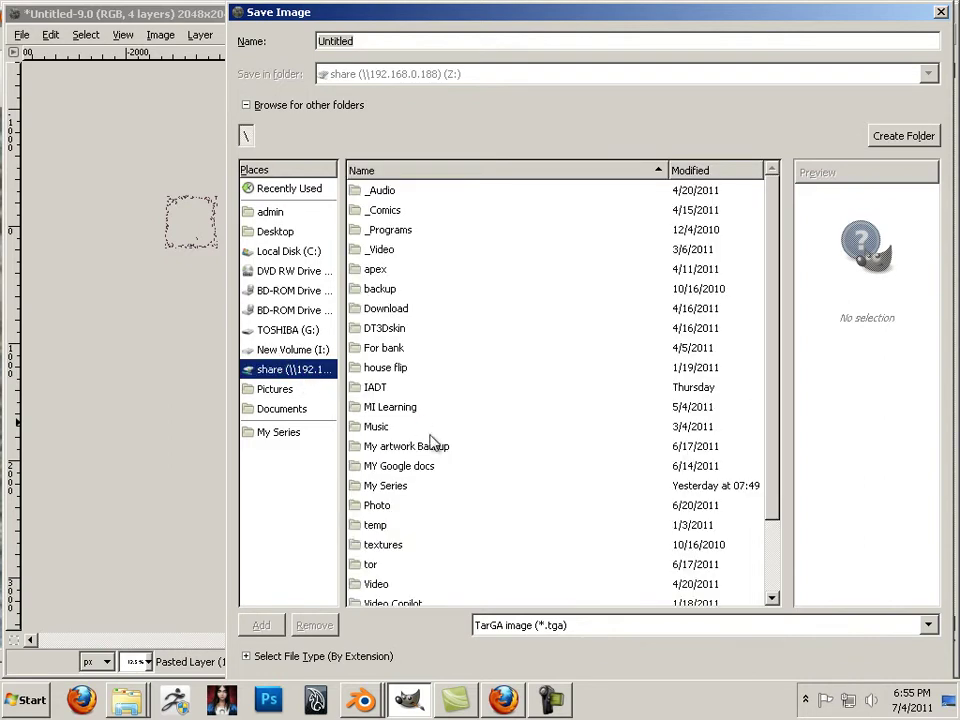
{"action": "double_click", "coordinate": [397, 487]}
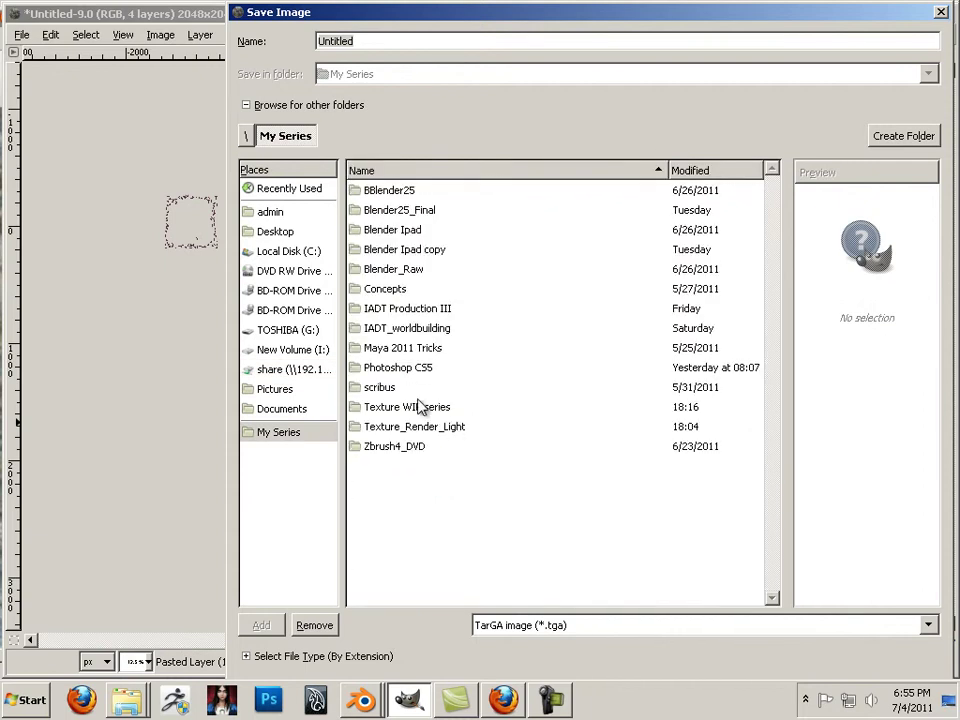
{"action": "double_click", "coordinate": [397, 407]}
{"action": "double_click", "coordinate": [400, 250]}
Name the file metalmaker, choose GIMP XCF image format, and save.
{"action": "left_click", "coordinate": [380, 43]}
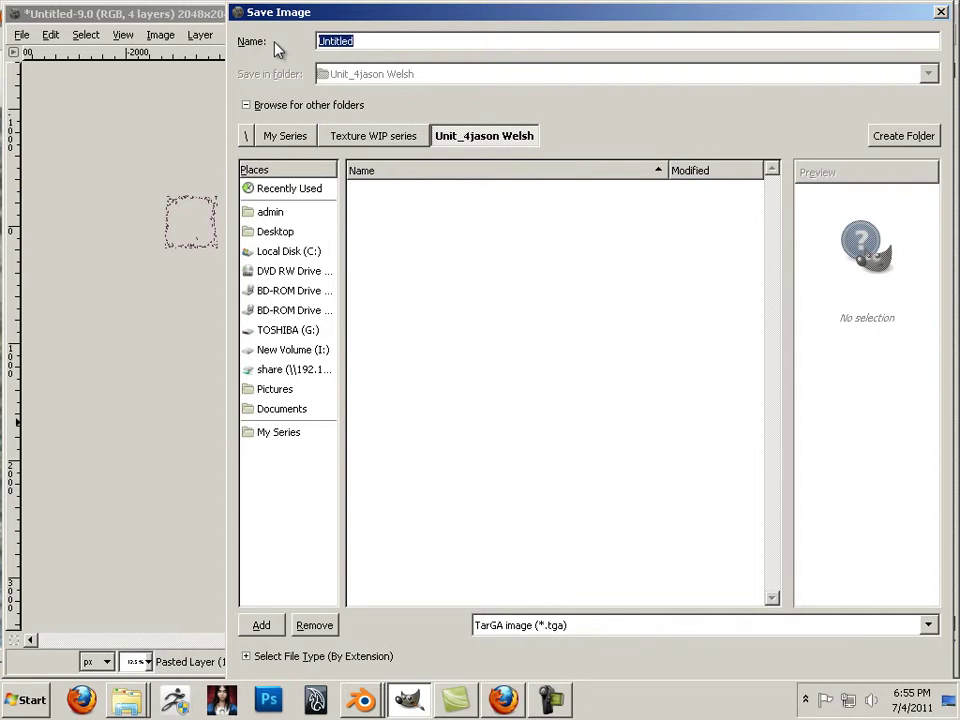
{"action": "type", "text": "metalmaker"}
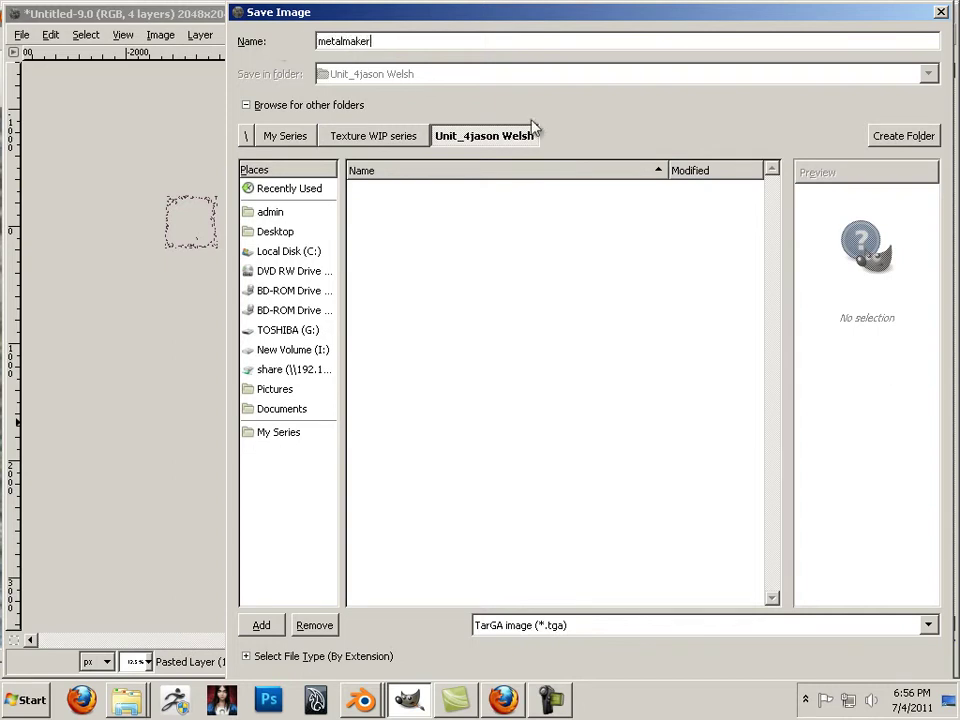
{"action": "left_click", "coordinate": [921, 625]}
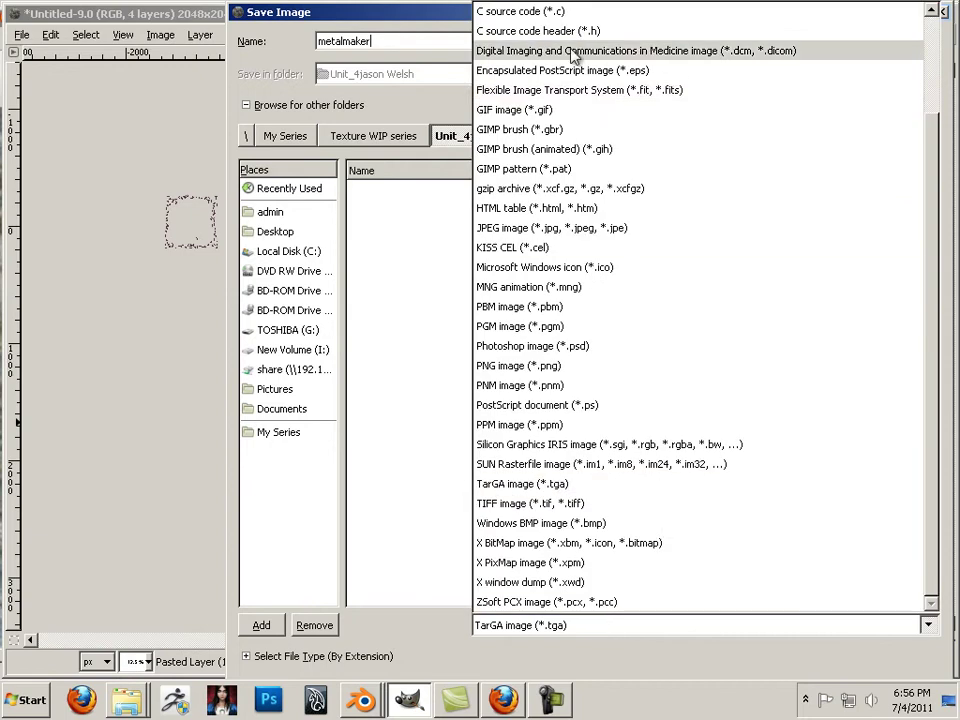
{"action": "scroll", "coordinate": [545, 70], "scroll_direction": "up", "scroll_amount": 2}
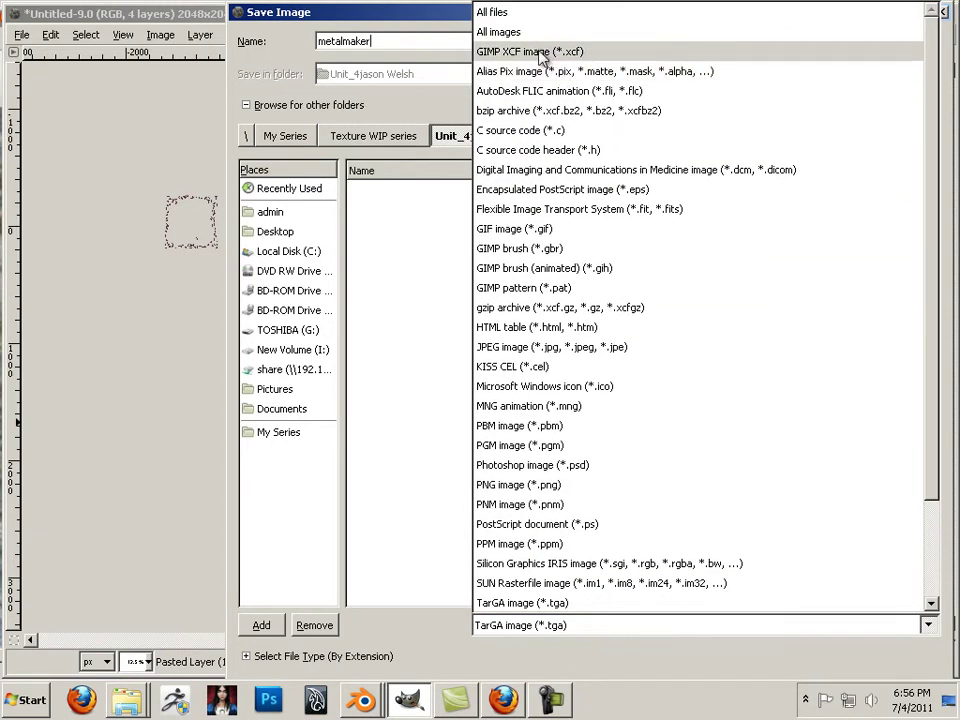
{"action": "left_click", "coordinate": [541, 52]}
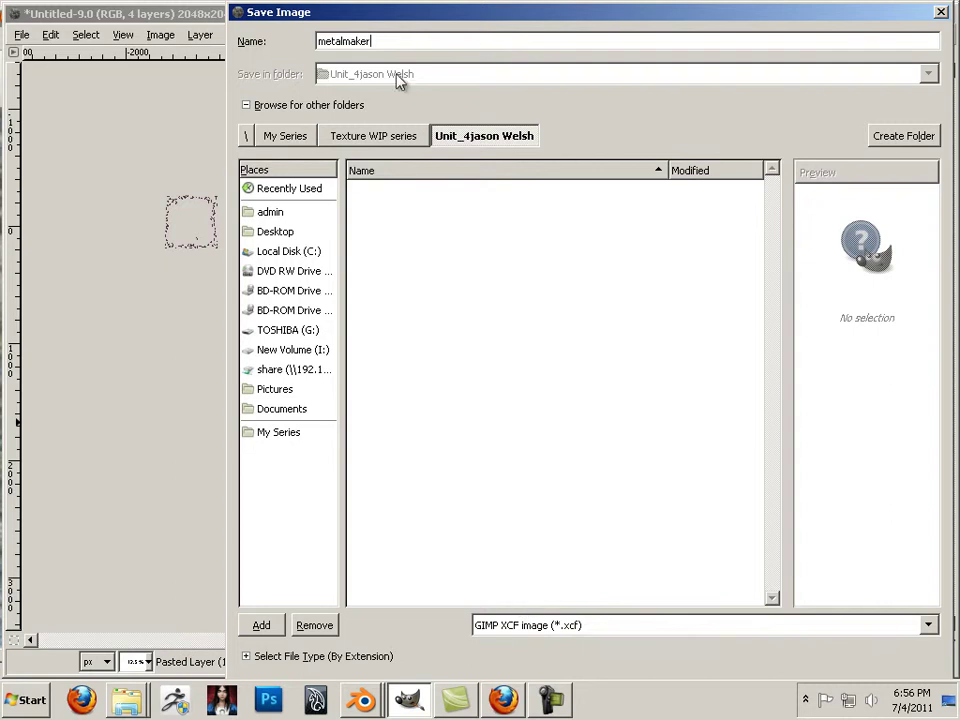
{"action": "key", "text": "Return"}
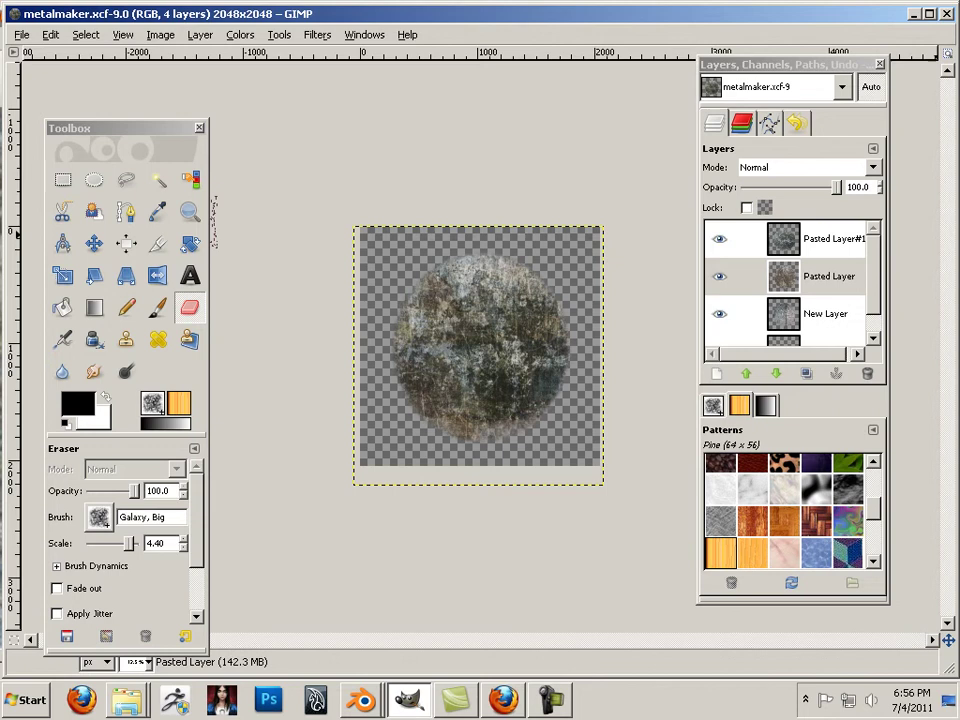
Open the File menu for another save.
{"action": "left_click", "coordinate": [22, 35]}
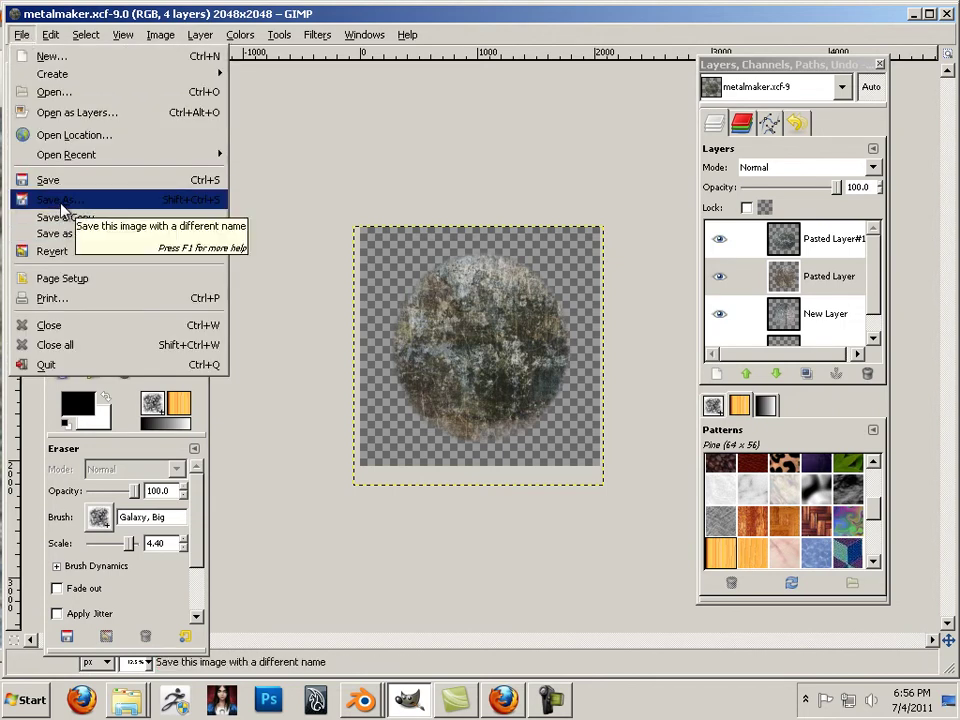
Start Save As with docks hidden and choose TarGA image (*.tga) as the file type.
{"action": "key", "text": "Escape"}
{"action": "key", "text": "Tab"}
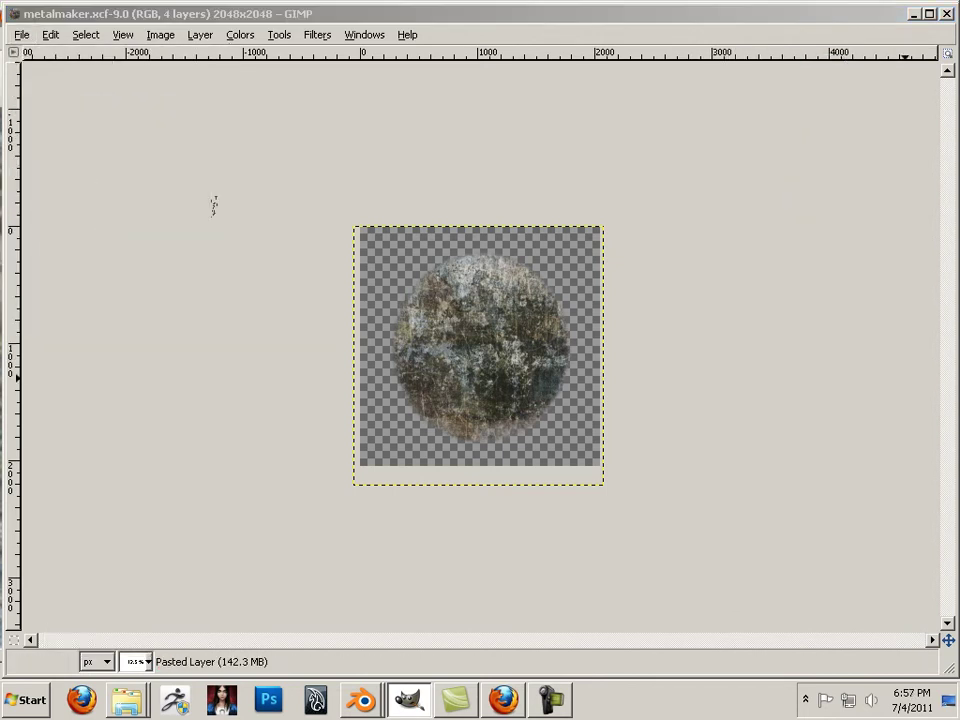
{"action": "key", "text": "ctrl+shift+s"}
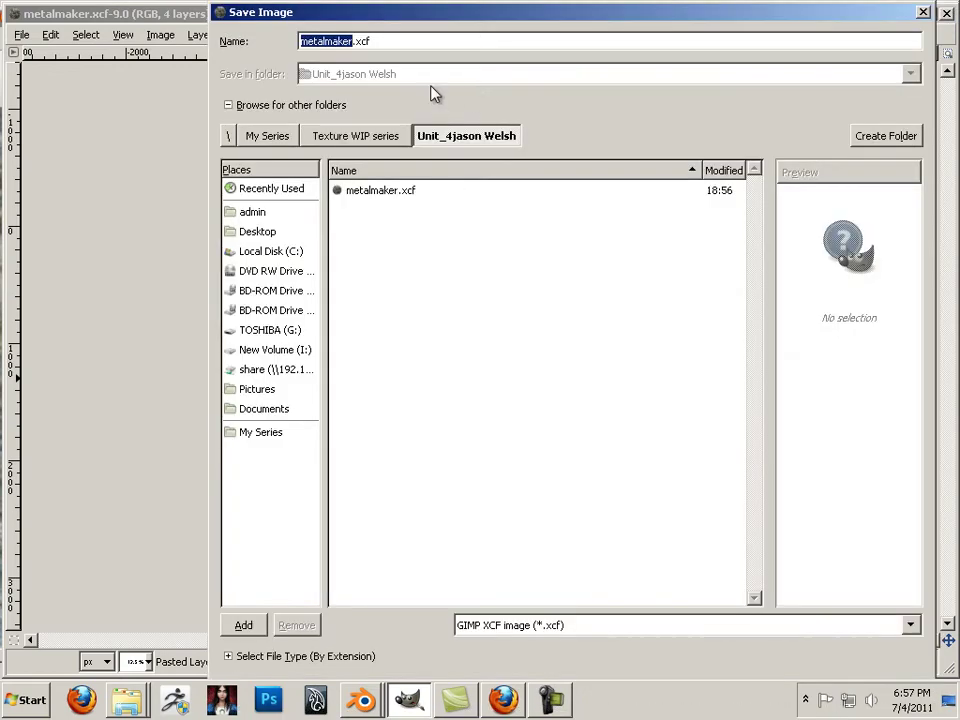
{"action": "left_click", "coordinate": [491, 47]}
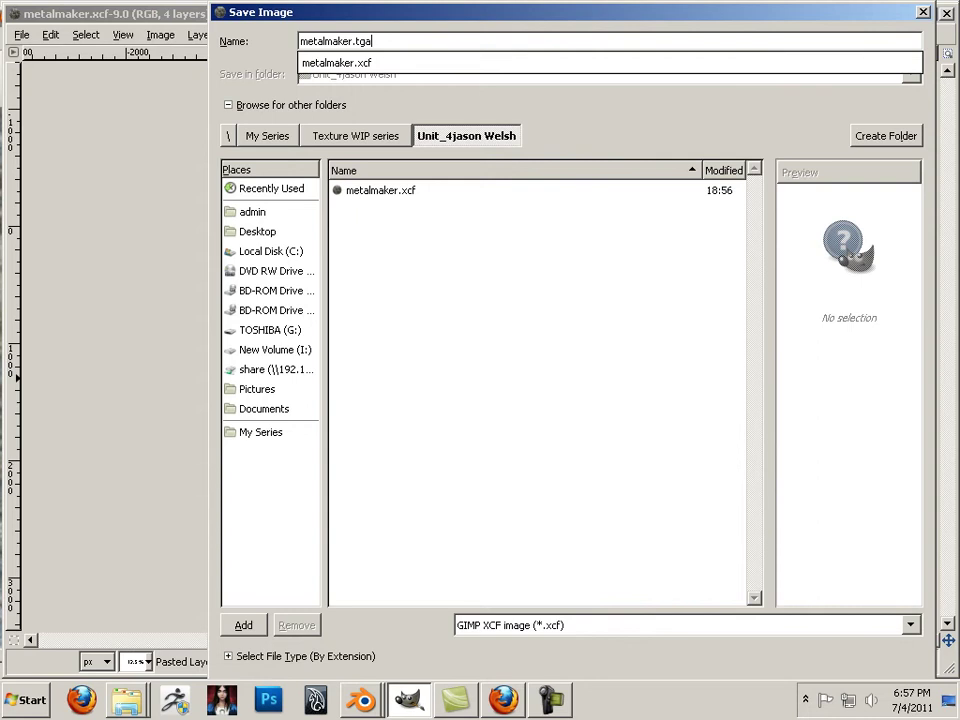
{"action": "type", "text": "tga"}
{"action": "left_click", "coordinate": [380, 190]}
{"action": "left_click", "coordinate": [557, 627]}
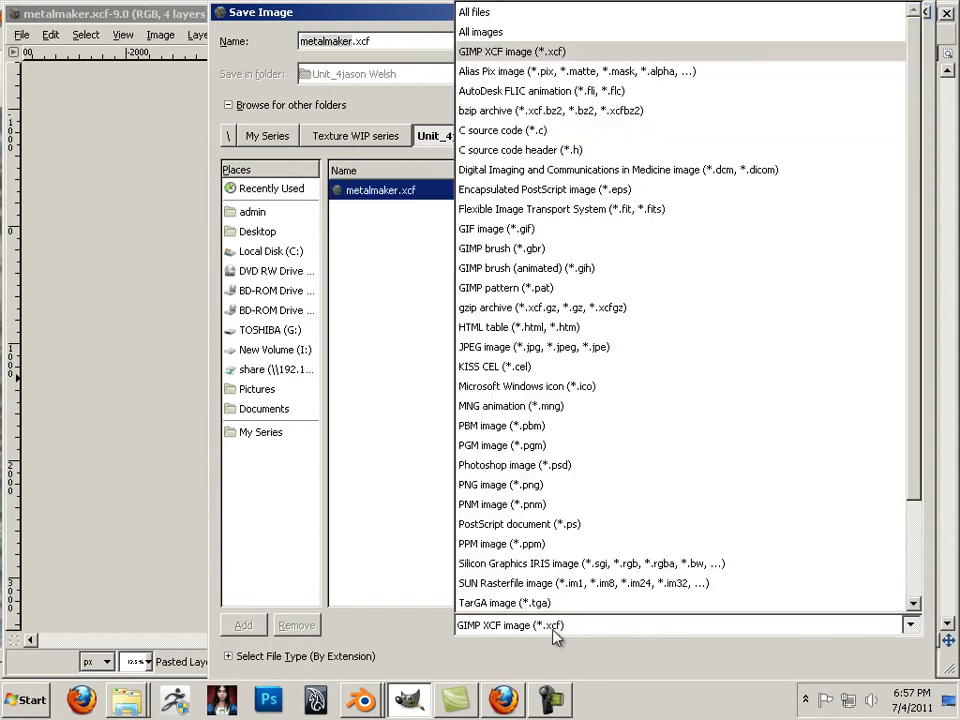
{"action": "left_click", "coordinate": [570, 603]}
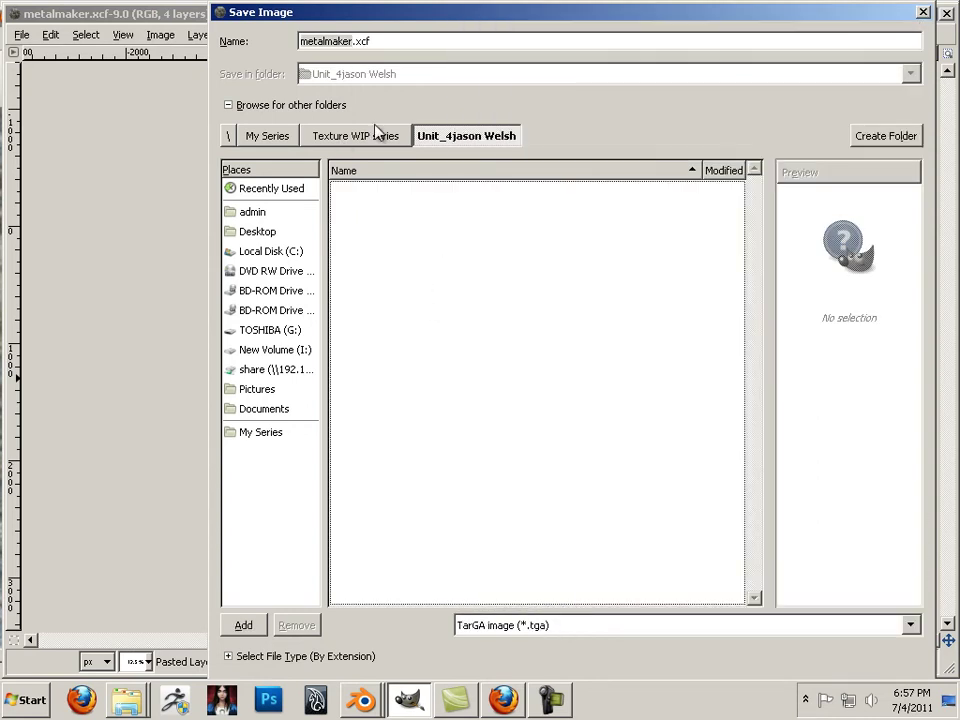
Rename the file to metalmaker.tga and confirm the save.
{"action": "left_click_drag", "start_coordinate": [300, 41], "coordinate": [214, 40]}
{"action": "type", "text": "Metal"}
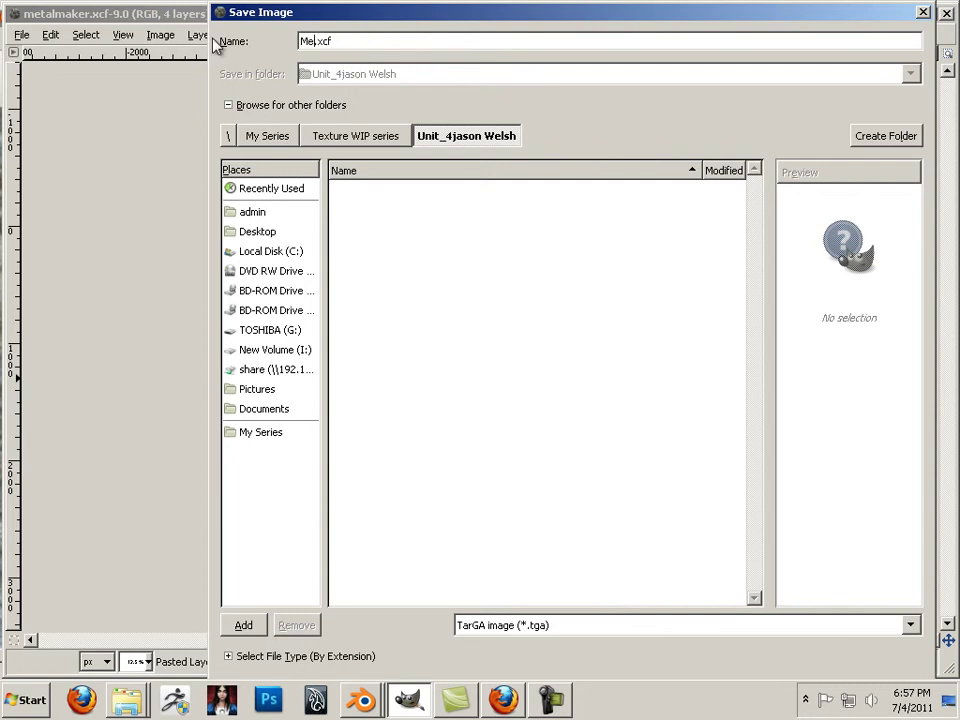
{"action": "type", "text": "_1"}
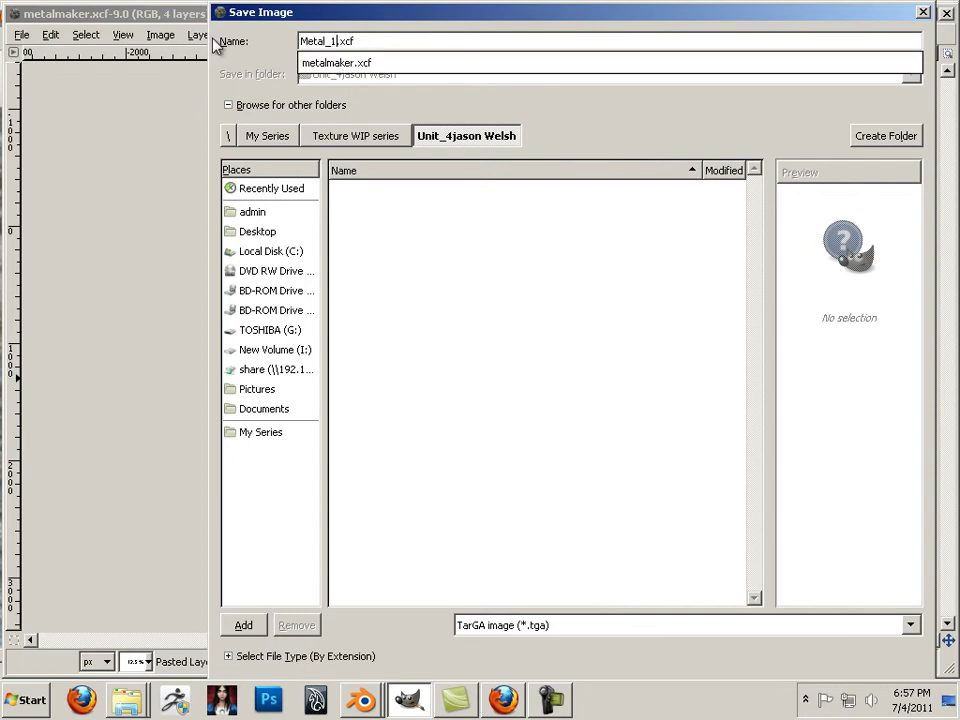
{"action": "left_click", "coordinate": [478, 65]}
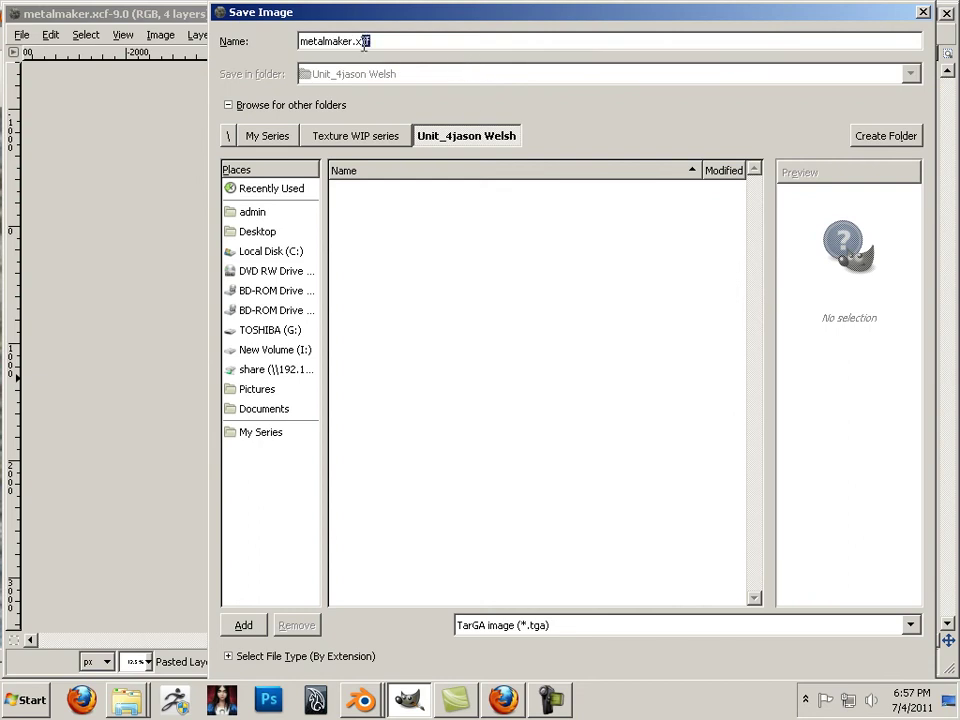
{"action": "type", "text": "tga"}
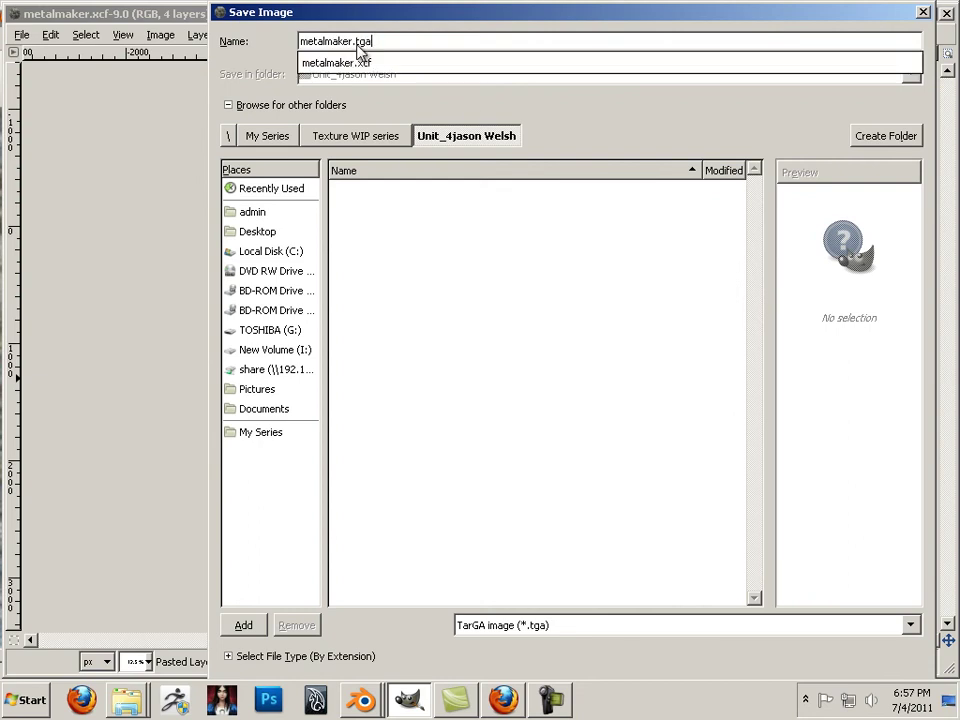
{"action": "key", "text": "Return"}
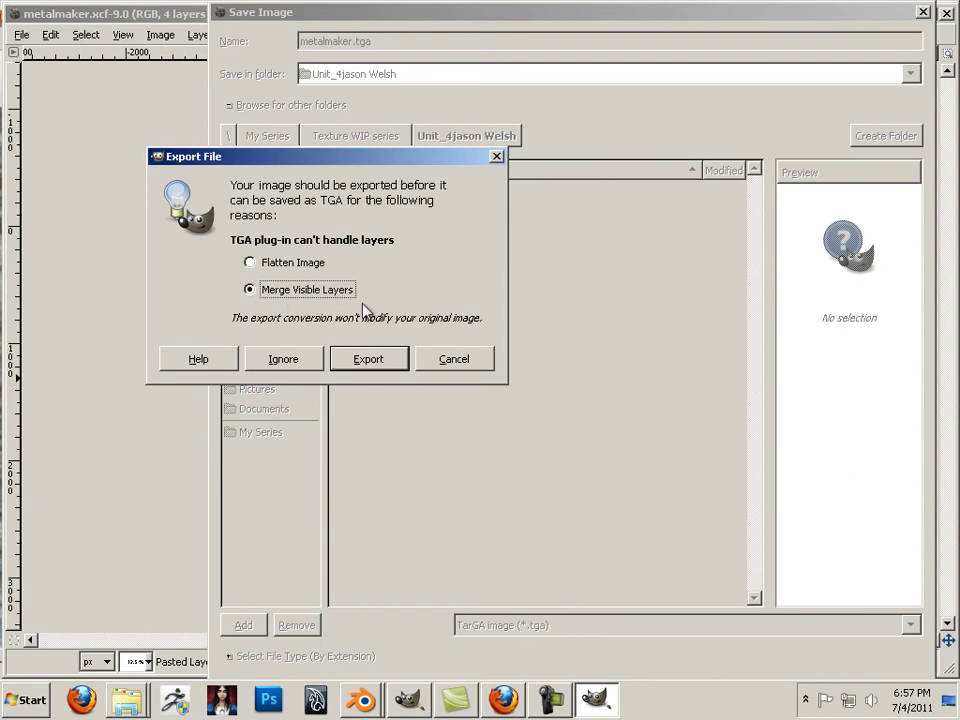
Export with visible layers merged and save the TGA with RLE compression.
{"action": "left_click", "coordinate": [370, 362]}
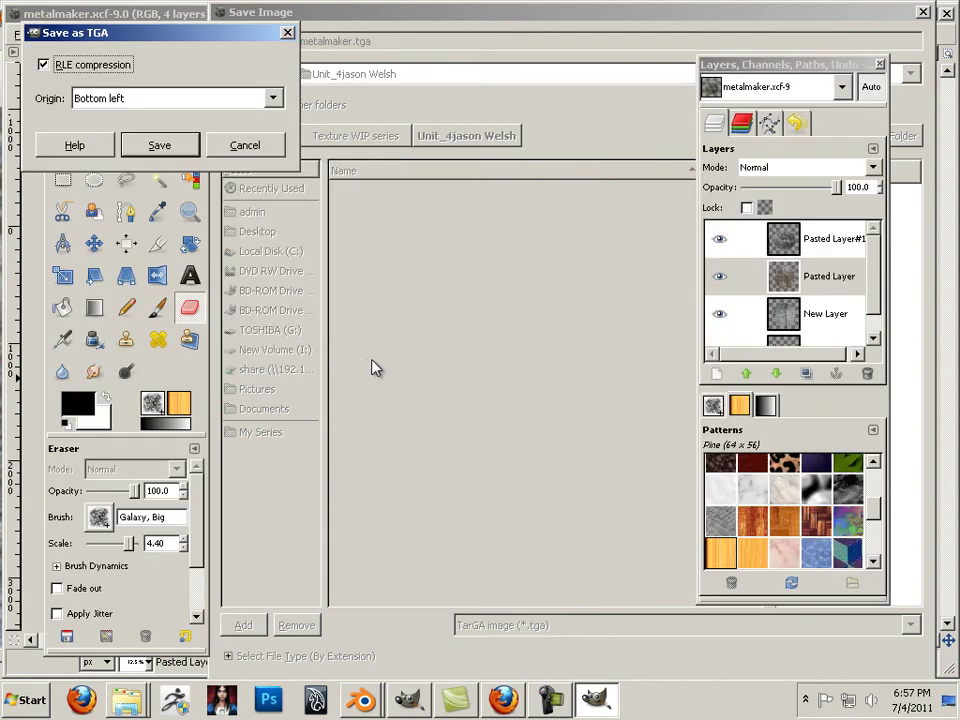
{"action": "left_click", "coordinate": [160, 146]}
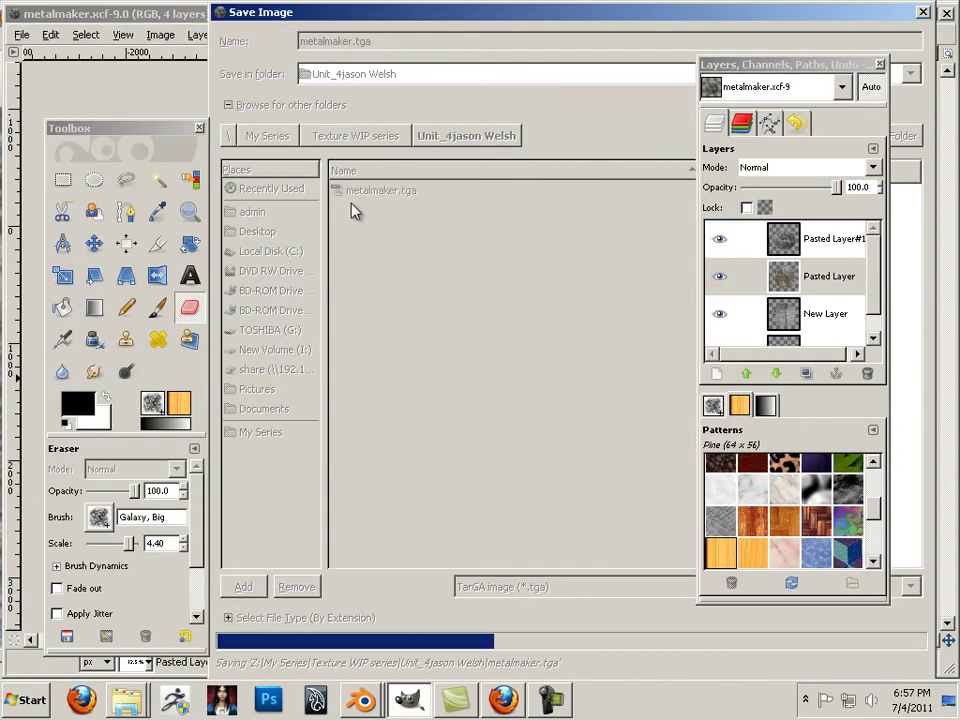